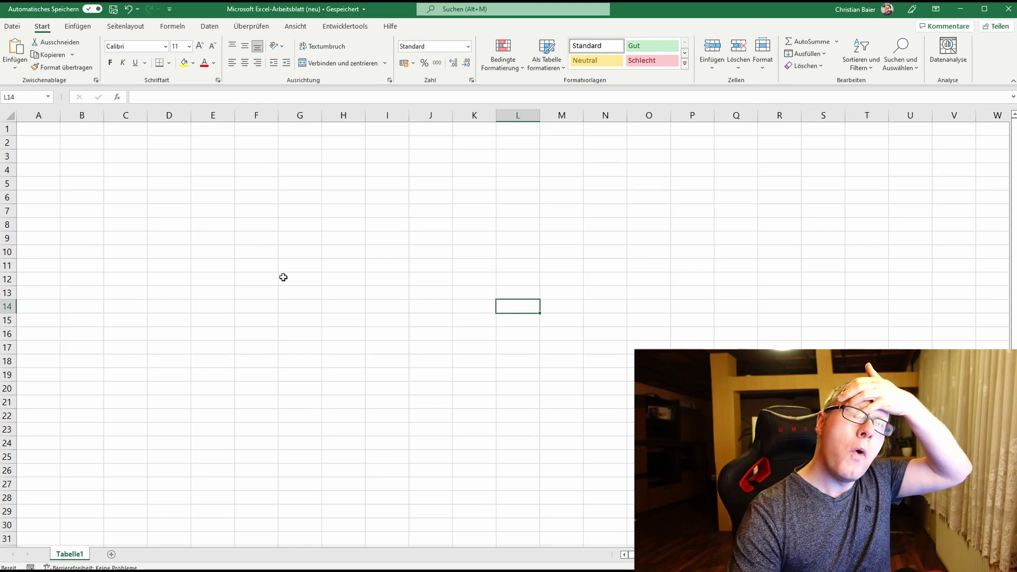
Step: Enter the label Rendite in cell F2 and the value 1,35 in cell G2
{"action": "left_click", "coordinate": [202, 154]}
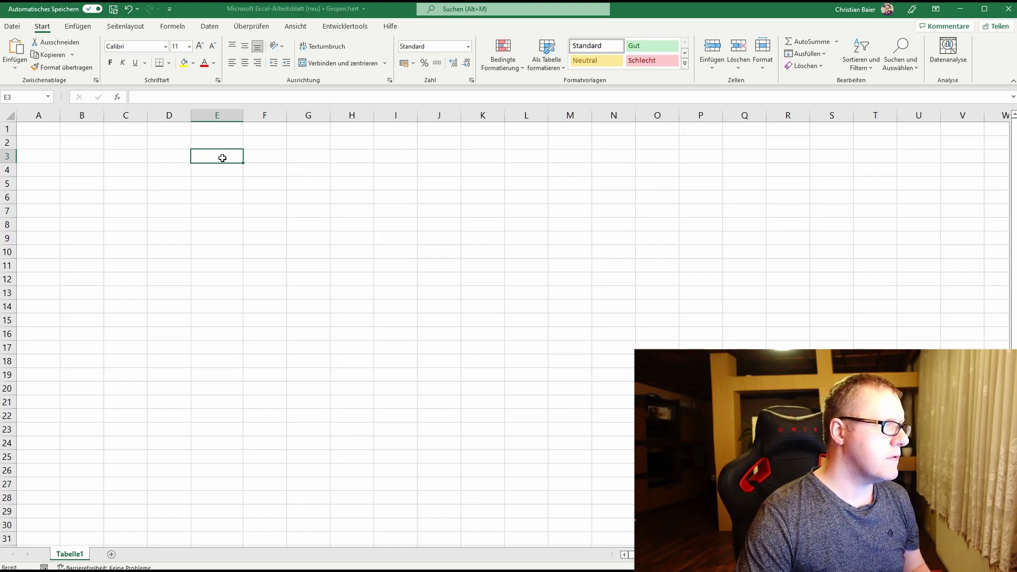
{"action": "left_click", "coordinate": [268, 144]}
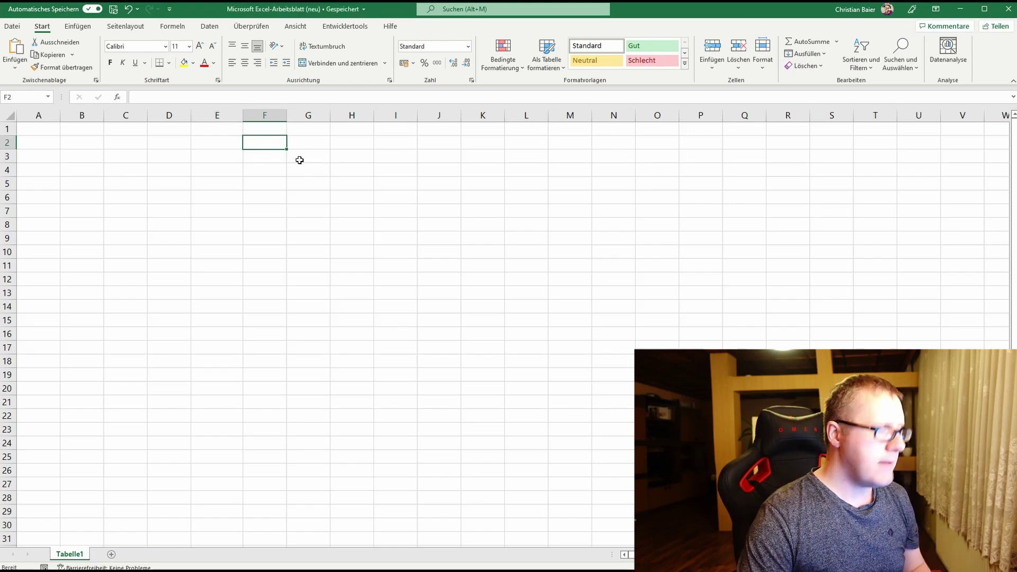
{"action": "type", "text": "R"}
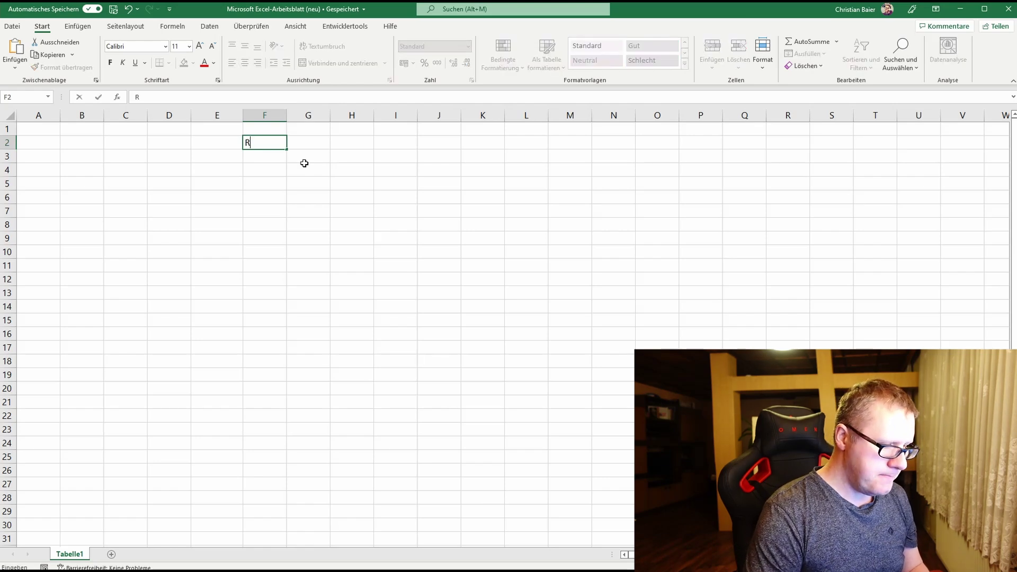
{"action": "type", "text": "endite"}
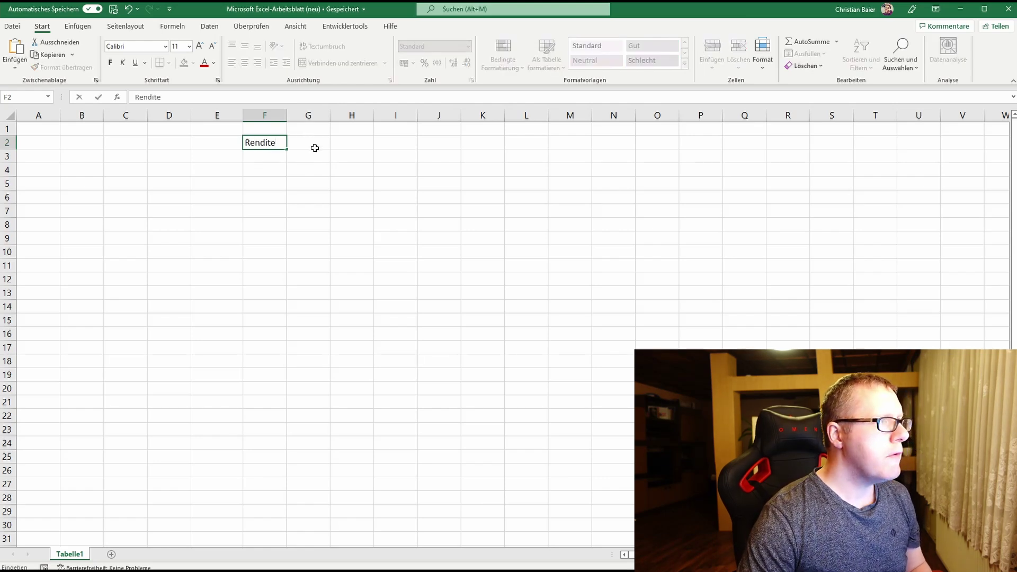
{"action": "left_click", "coordinate": [313, 146]}
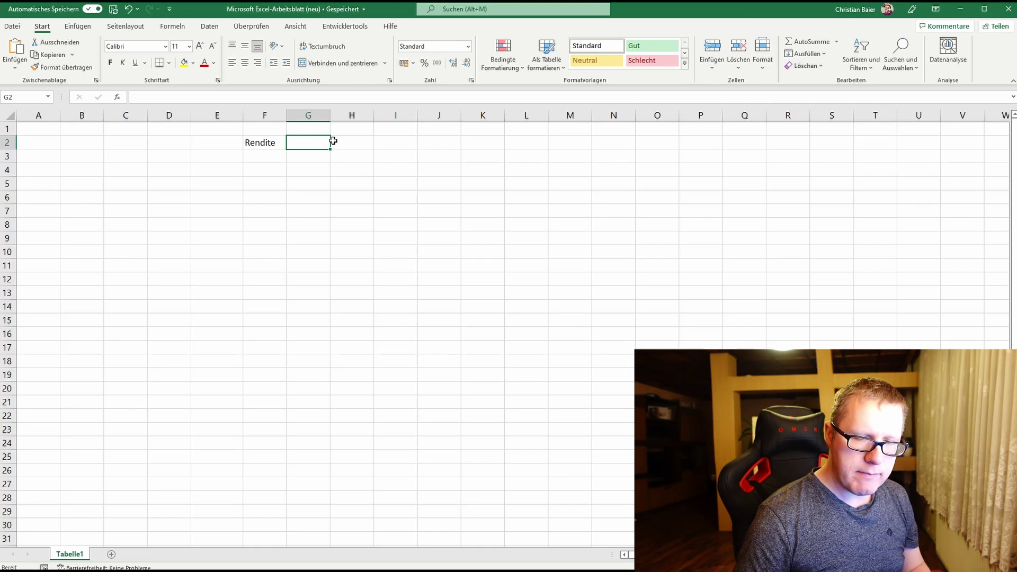
{"action": "type", "text": "1,35"}
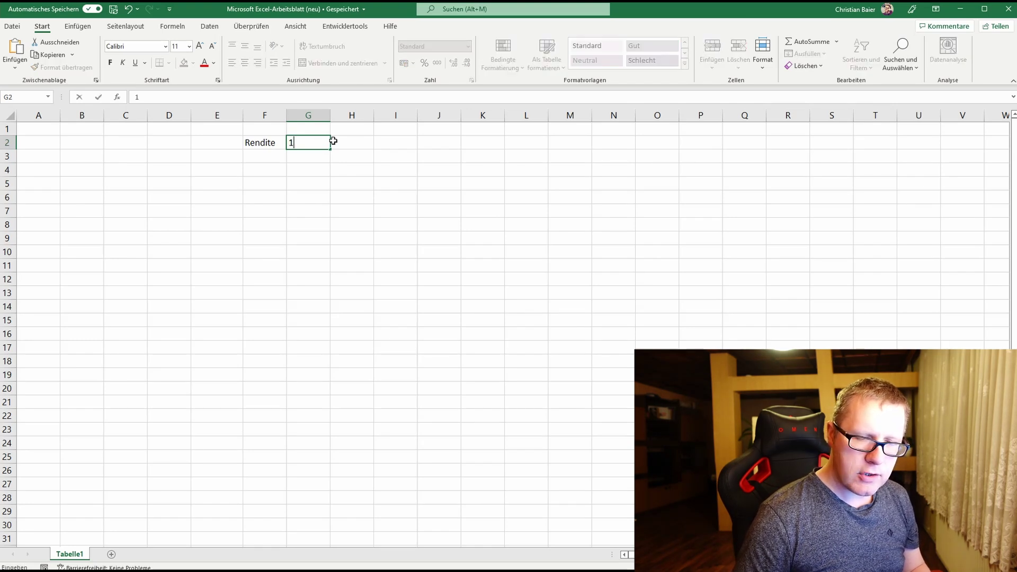
{"action": "left_click", "coordinate": [337, 171]}
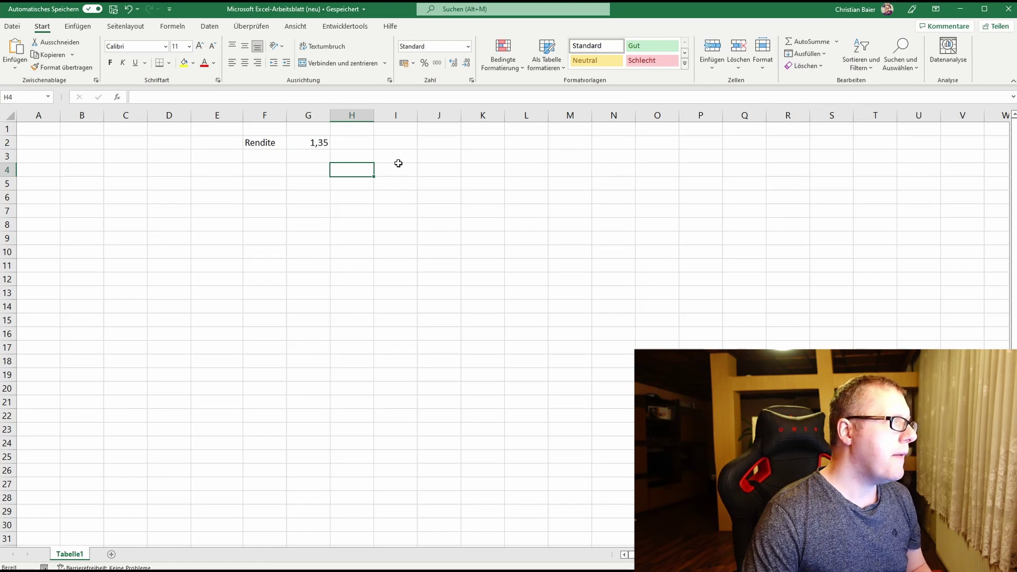
Step: Enter the dates 01.03.2022 in cell E5 and 01.06.2022 in cell E6
{"action": "left_click", "coordinate": [219, 180]}
{"action": "type", "text": "01.03.2022"}
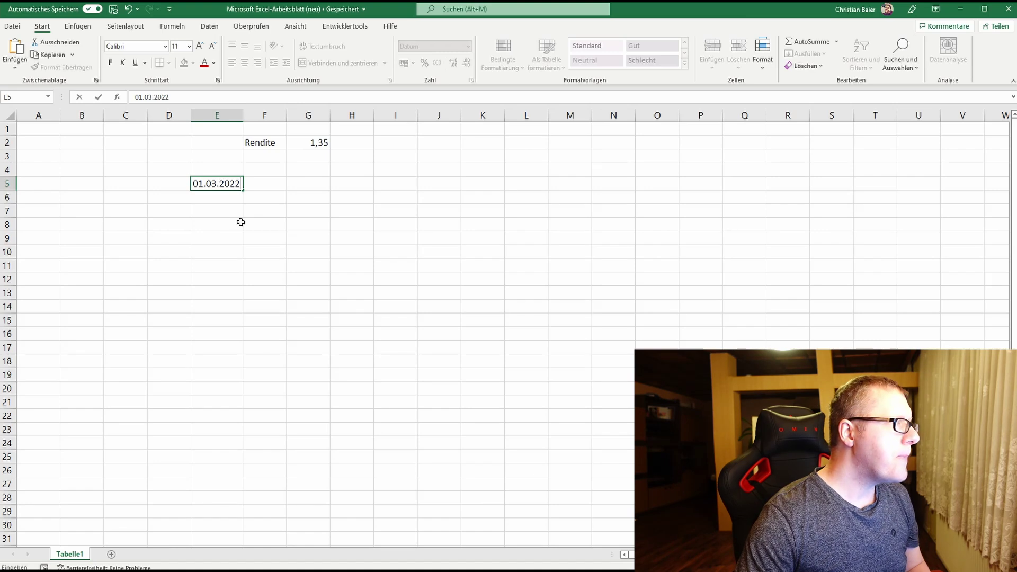
{"action": "key", "text": "Return"}
{"action": "left_click", "coordinate": [225, 197]}
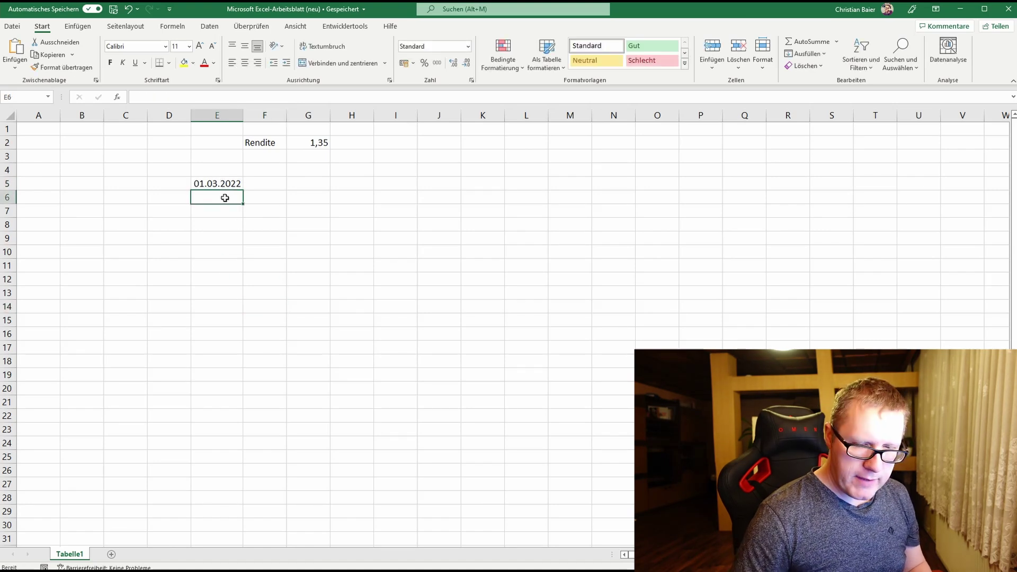
{"action": "type", "text": "01.06.2022"}
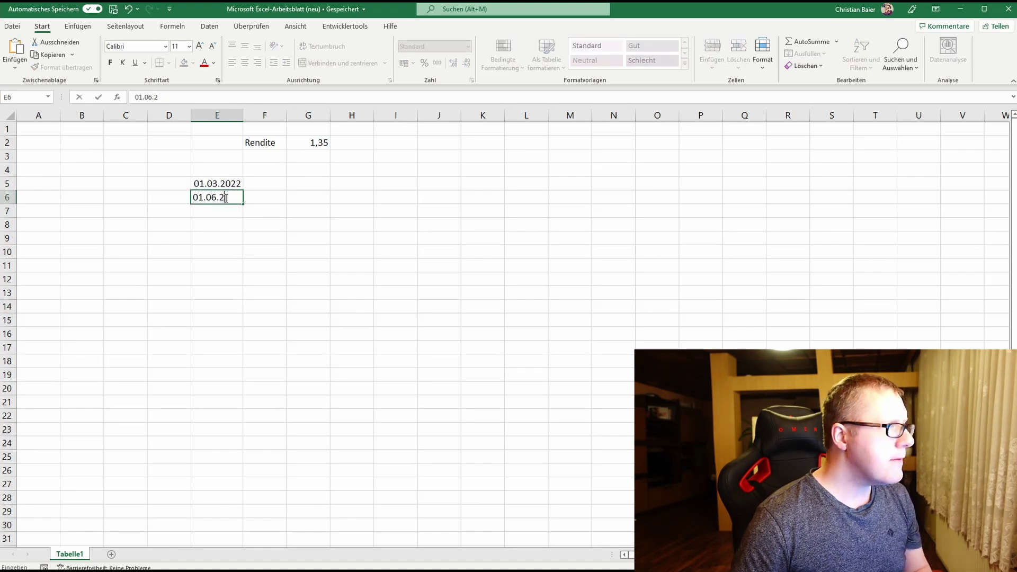
{"action": "key", "text": "Return"}
{"action": "key", "text": "Return"}
{"action": "key", "text": "Return"}
{"action": "key", "text": "Return"}
Step: Extend the two starting dates in column E as a quarterly series down to row 29 and widen the column slightly
{"action": "left_click_drag", "start_coordinate": [235, 187], "coordinate": [225, 514]}
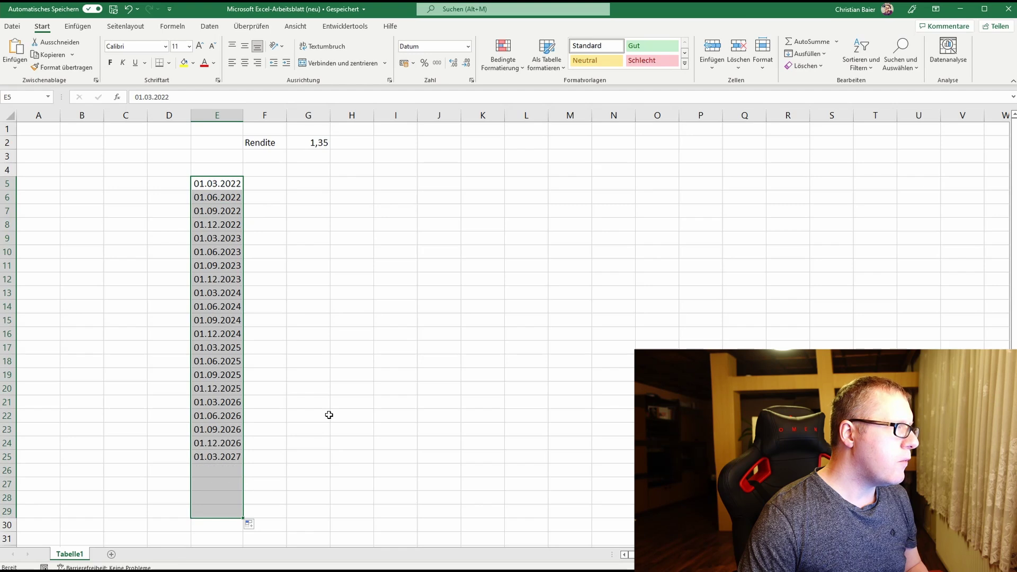
{"action": "left_click", "coordinate": [335, 406]}
{"action": "left_click_drag", "start_coordinate": [243, 117], "coordinate": [256, 117]}
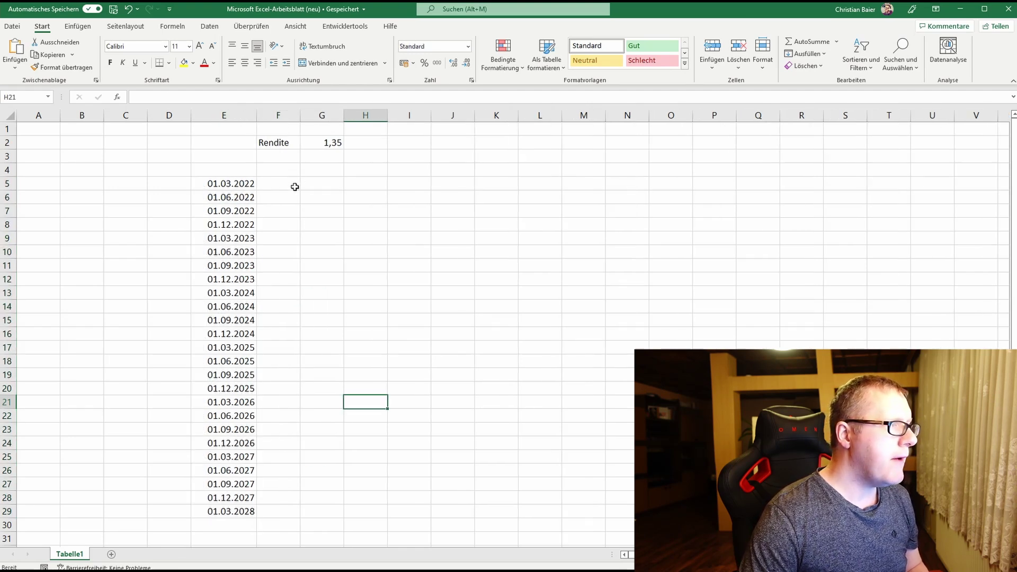
Step: Enter the starting amount 1000 in cell F5 and format it as an accounting value in euros
{"action": "left_click", "coordinate": [292, 185]}
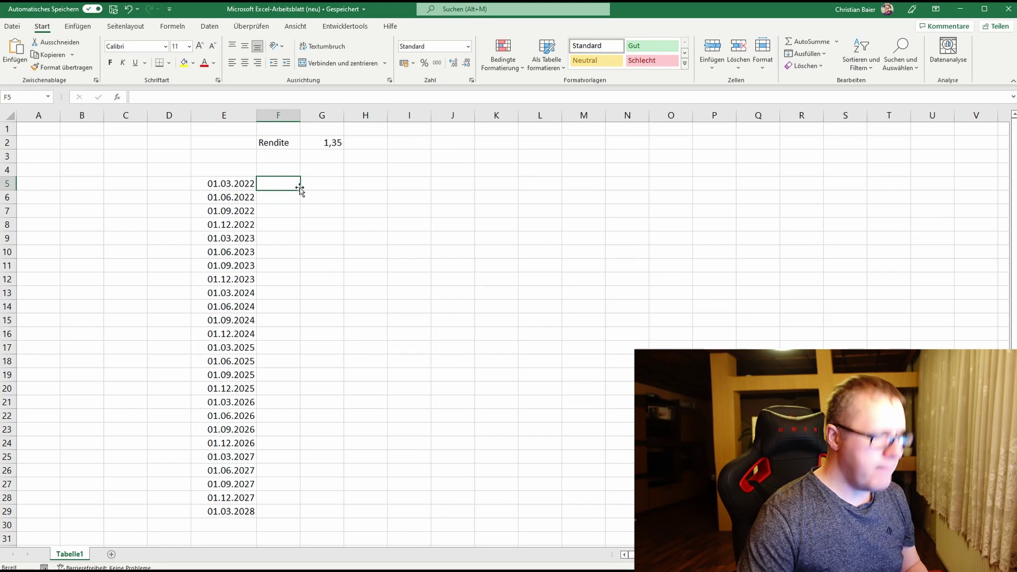
{"action": "type", "text": "1000"}
{"action": "left_click", "coordinate": [354, 207]}
{"action": "left_click", "coordinate": [296, 184]}
{"action": "left_click", "coordinate": [403, 63]}
{"action": "left_click", "coordinate": [506, 263]}
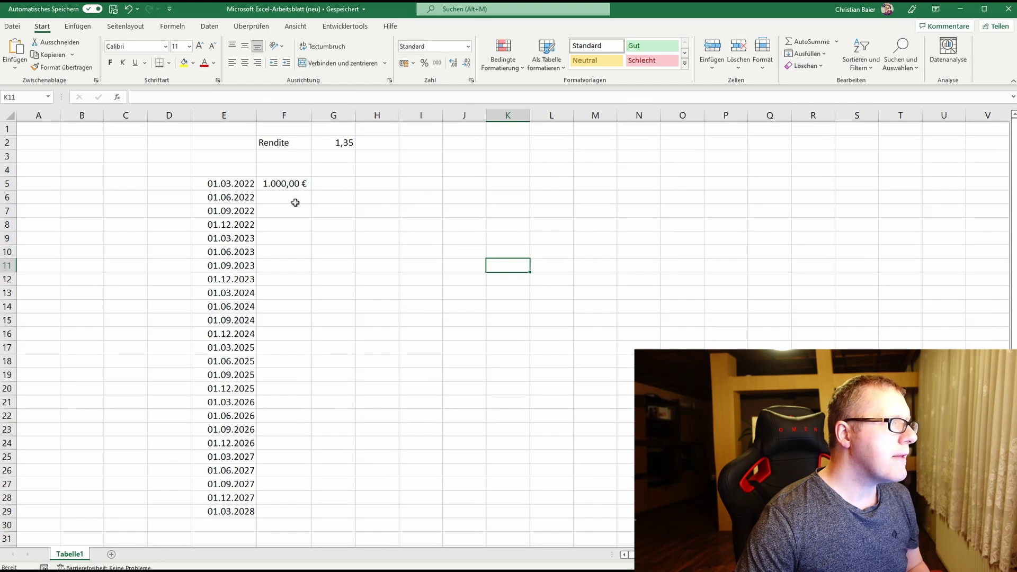
Step: Calculate the first return in cell G6 with the formula =F5*G2
{"action": "left_click", "coordinate": [326, 198]}
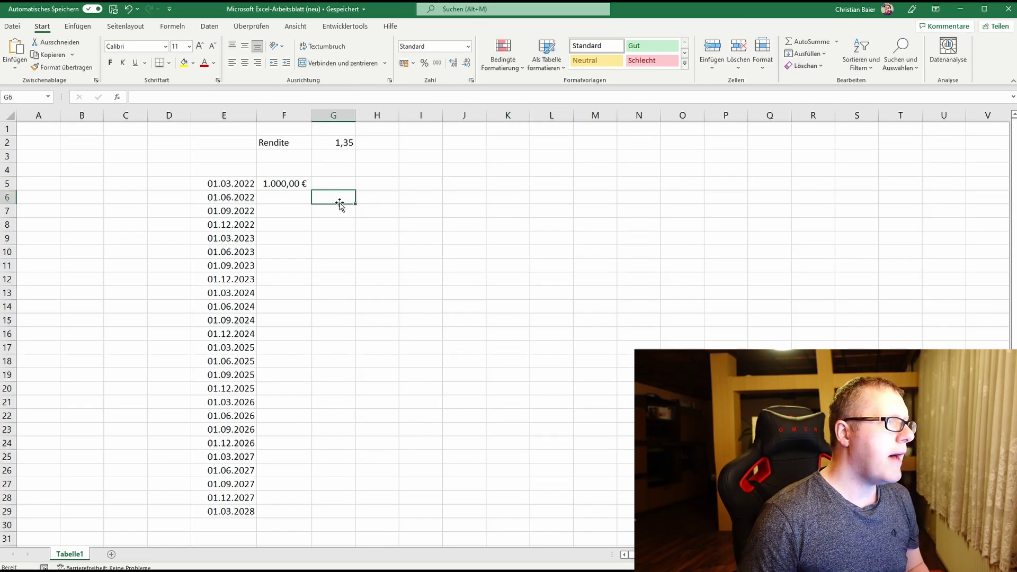
{"action": "type", "text": "="}
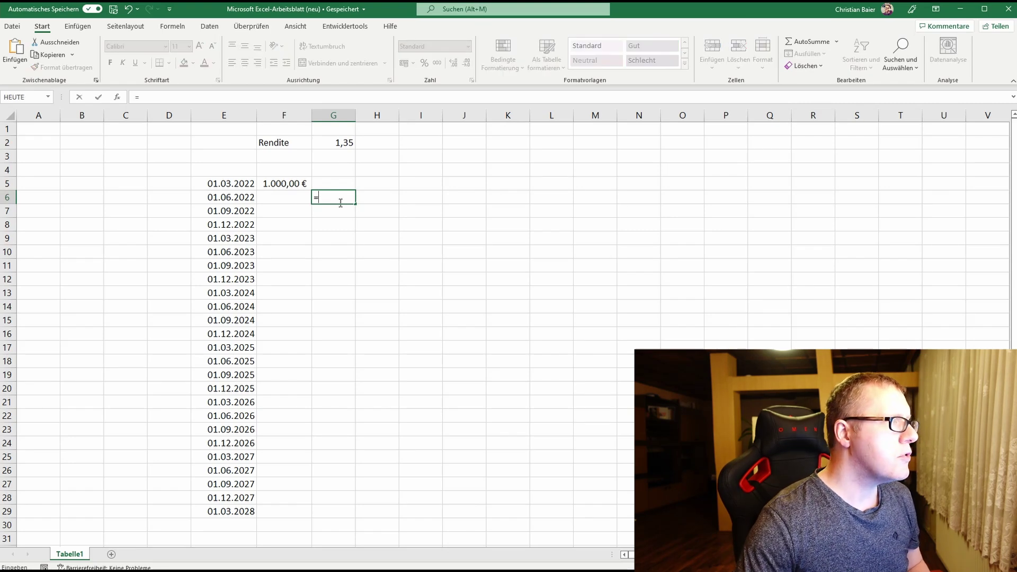
{"action": "left_click", "coordinate": [300, 181]}
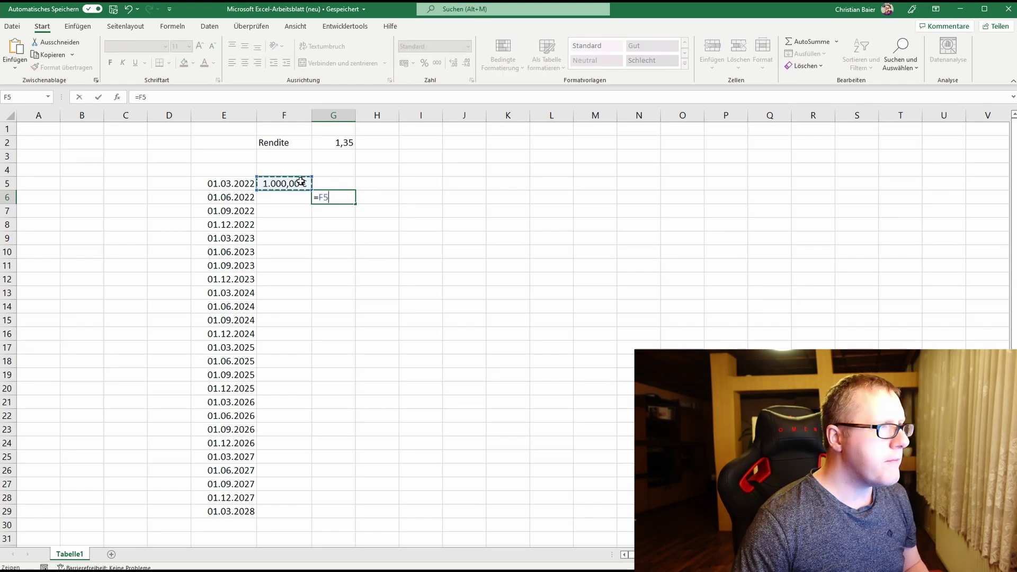
{"action": "type", "text": "*"}
{"action": "left_click", "coordinate": [345, 144]}
{"action": "key", "text": "Return"}
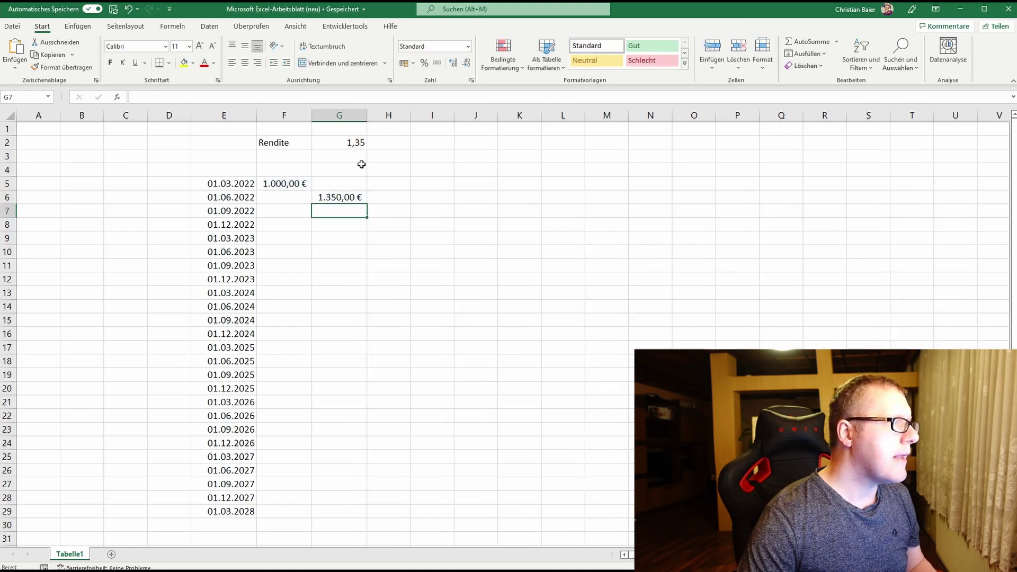
Step: Make the Rendite reference in G6 absolute so the formula reads =F5*$G$2, and fill it down to G7
{"action": "left_click", "coordinate": [343, 197]}
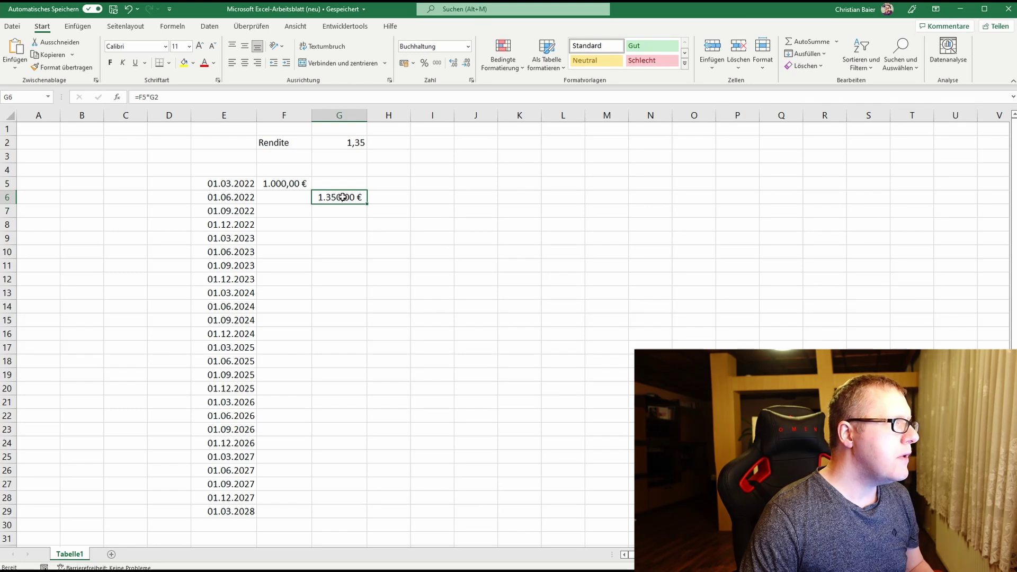
{"action": "left_click", "coordinate": [157, 97]}
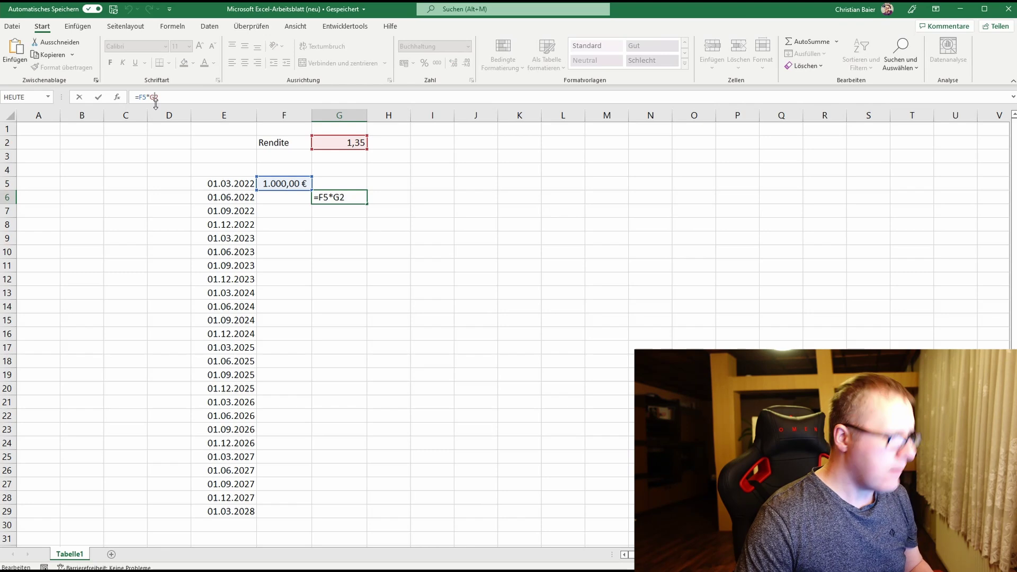
{"action": "left_click", "coordinate": [152, 97]}
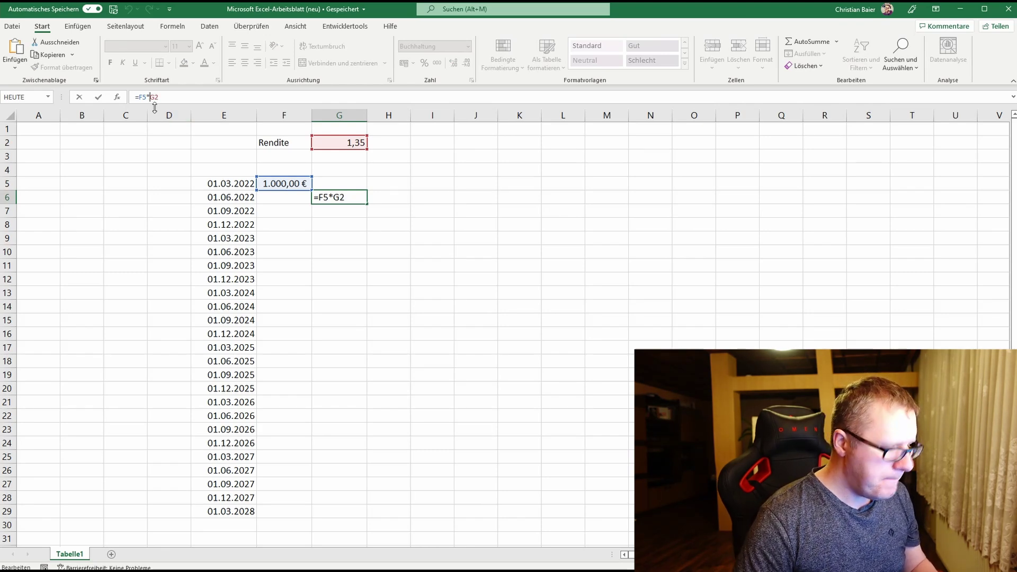
{"action": "type", "text": "$G$"}
{"action": "key", "text": "Return"}
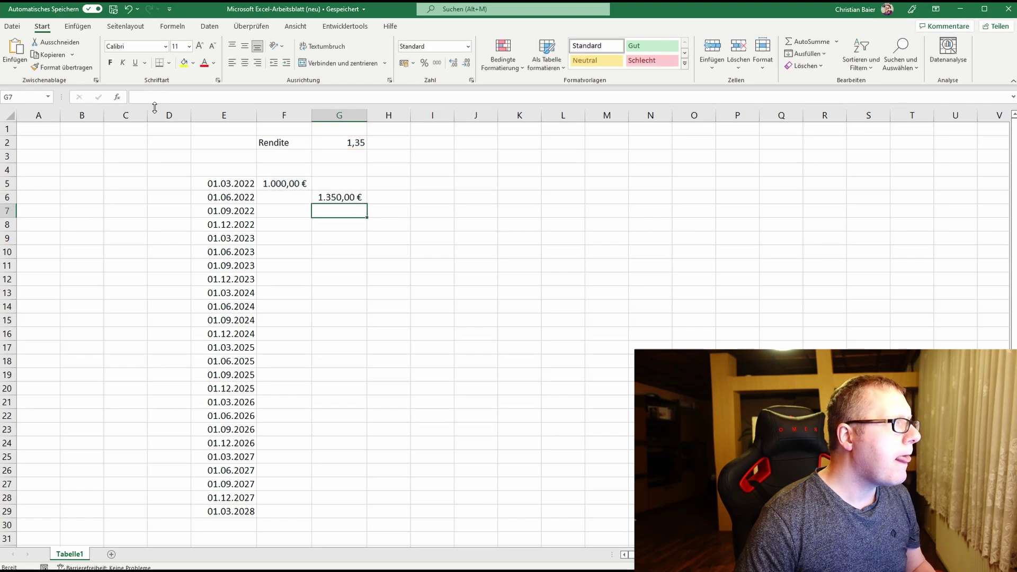
{"action": "left_click", "coordinate": [338, 196]}
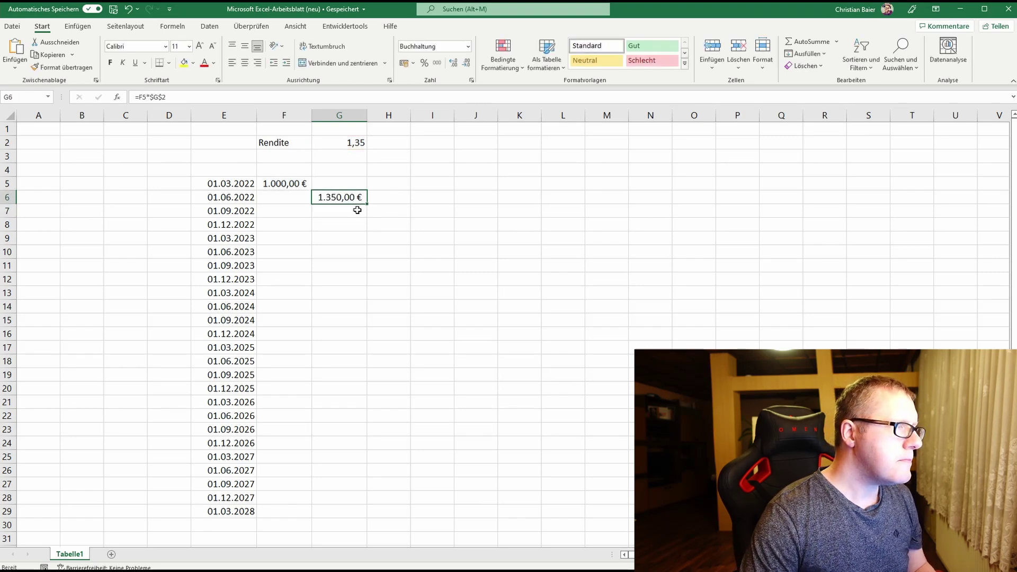
{"action": "left_click_drag", "start_coordinate": [368, 204], "coordinate": [372, 216]}
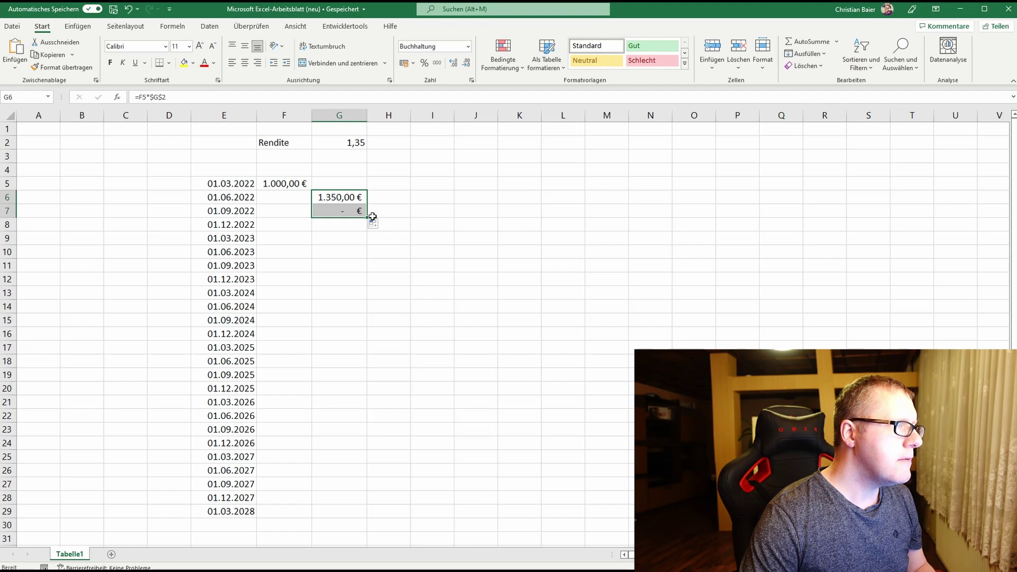
Step: Enter =G6 in cell F6 and fill the formula down column F to row 29
{"action": "left_click", "coordinate": [291, 198]}
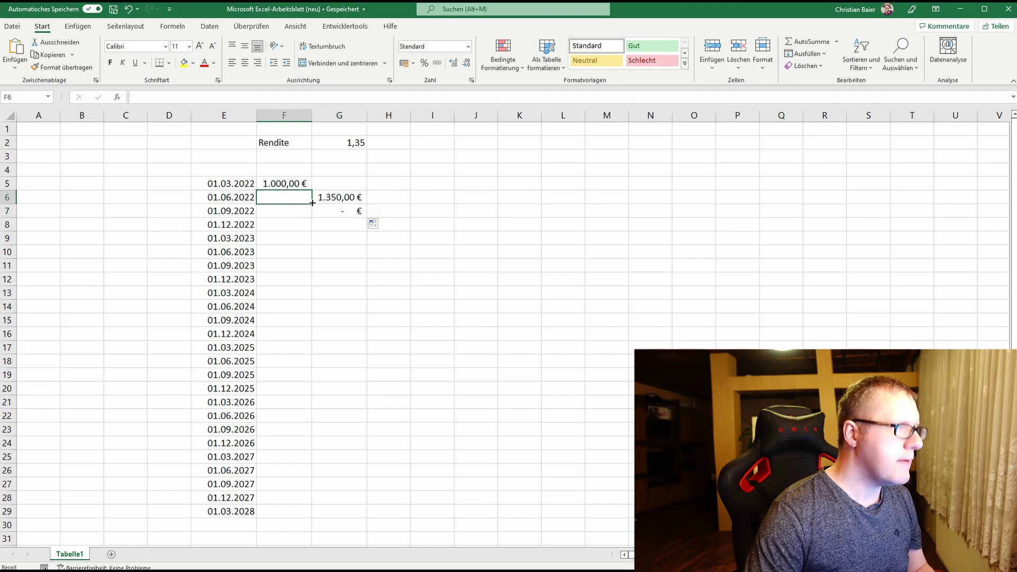
{"action": "type", "text": "="}
{"action": "left_click", "coordinate": [325, 203]}
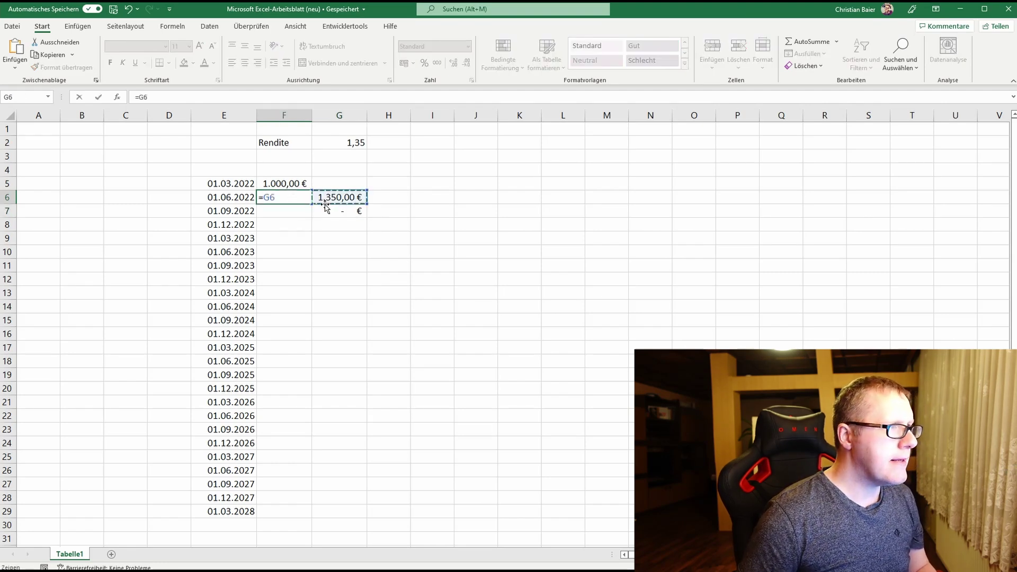
{"action": "key", "text": "Return"}
{"action": "left_click", "coordinate": [299, 199]}
{"action": "left_click_drag", "start_coordinate": [312, 204], "coordinate": [314, 511]}
Step: Fill the formula in G7 down to row 29 and auto-fit the widths of columns G and F
{"action": "left_click", "coordinate": [361, 212]}
{"action": "left_click_drag", "start_coordinate": [365, 217], "coordinate": [365, 517]}
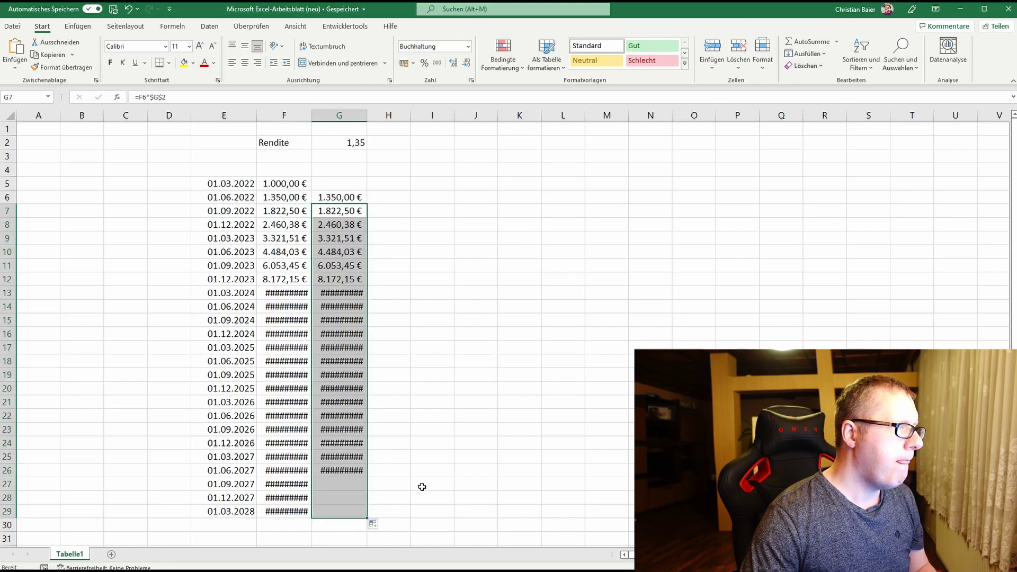
{"action": "double_click", "coordinate": [366, 115]}
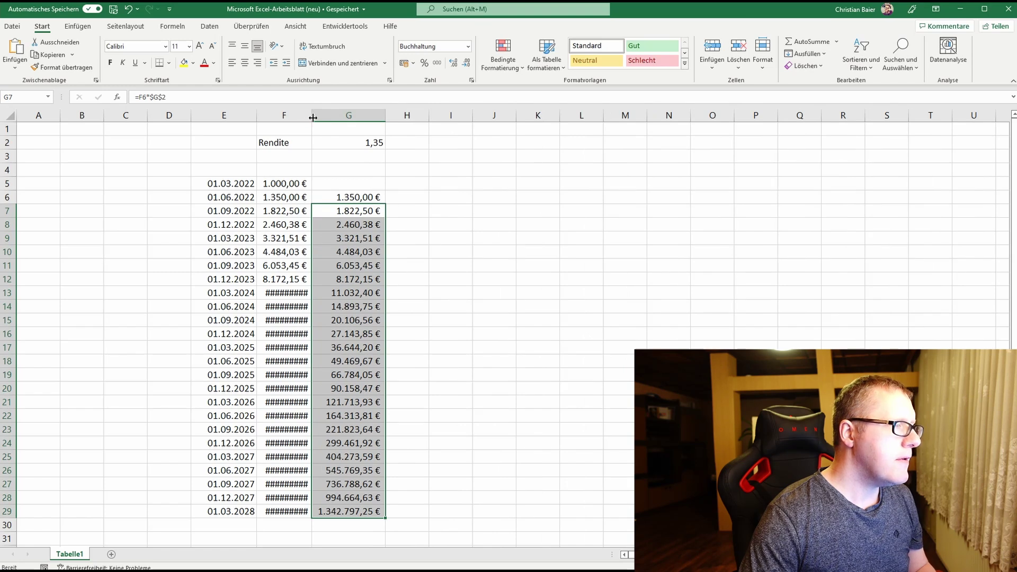
{"action": "double_click", "coordinate": [311, 114]}
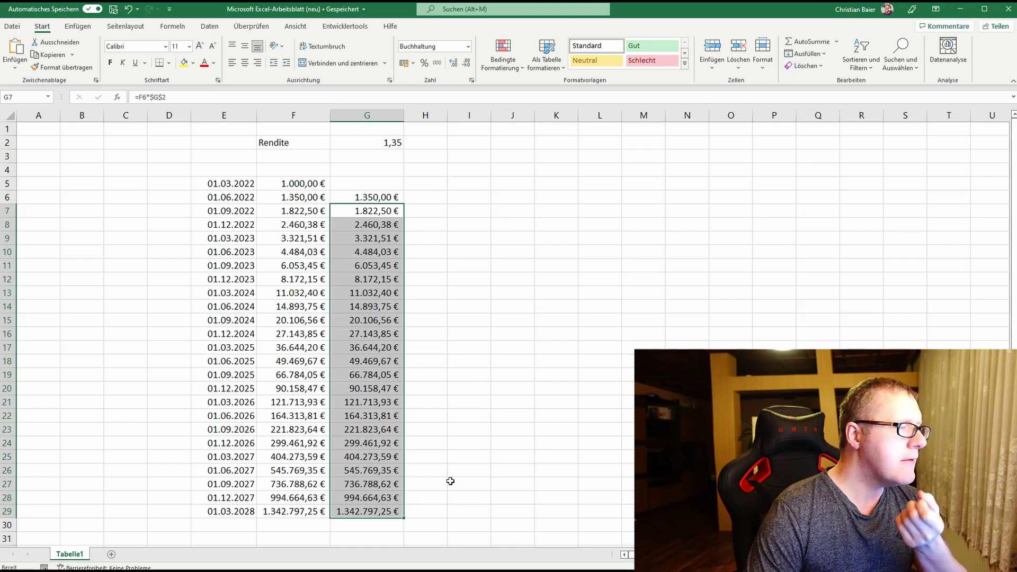
Step: Copy the final amount in G29, paste it into cell P4 as a value only, and auto-fit column P
{"action": "left_click", "coordinate": [382, 512]}
{"action": "key", "text": "ctrl+c"}
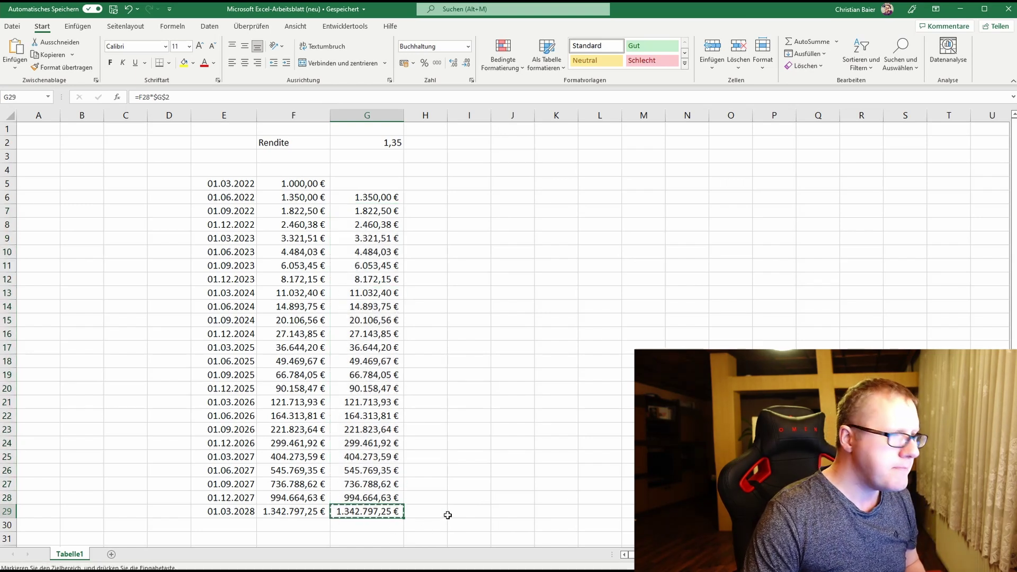
{"action": "left_click", "coordinate": [774, 166]}
{"action": "right_click", "coordinate": [774, 166]}
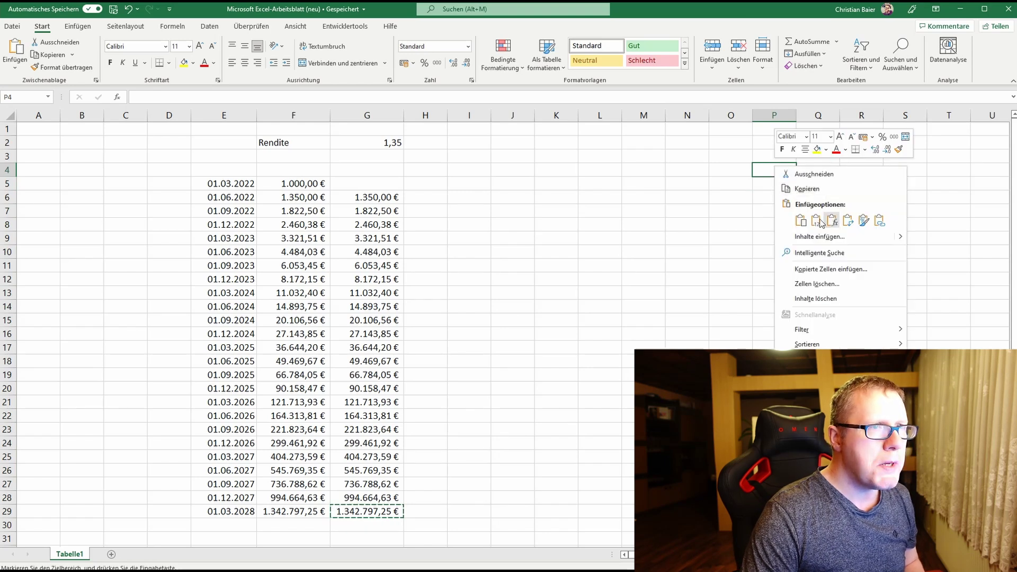
{"action": "left_click", "coordinate": [820, 221]}
{"action": "left_click", "coordinate": [748, 279]}
{"action": "double_click", "coordinate": [795, 115]}
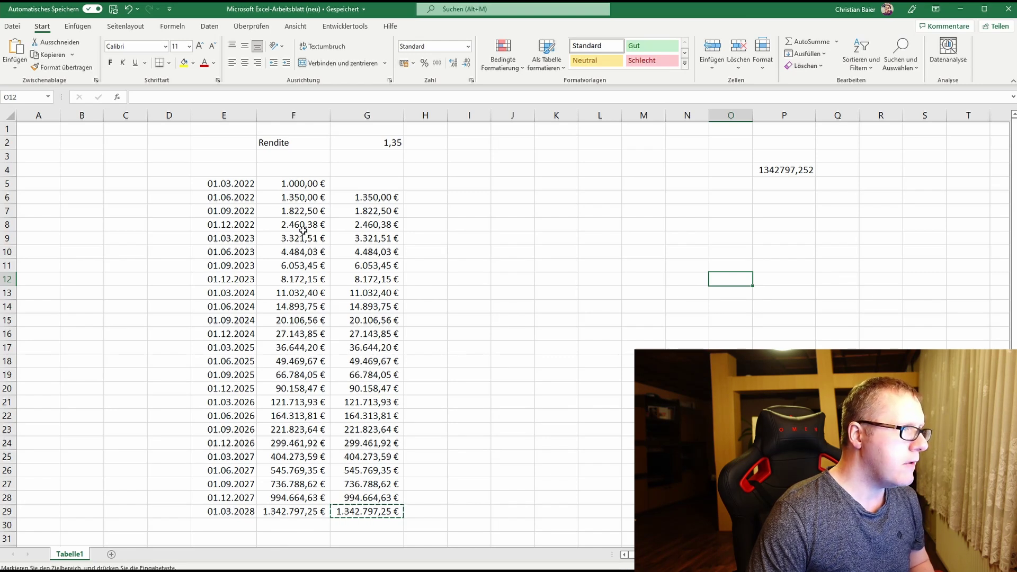
Step: Clear cells F5:G8 and enter 1000 in F9 as the starting amount for 01.03.2023
{"action": "left_click_drag", "start_coordinate": [295, 223], "coordinate": [375, 179]}
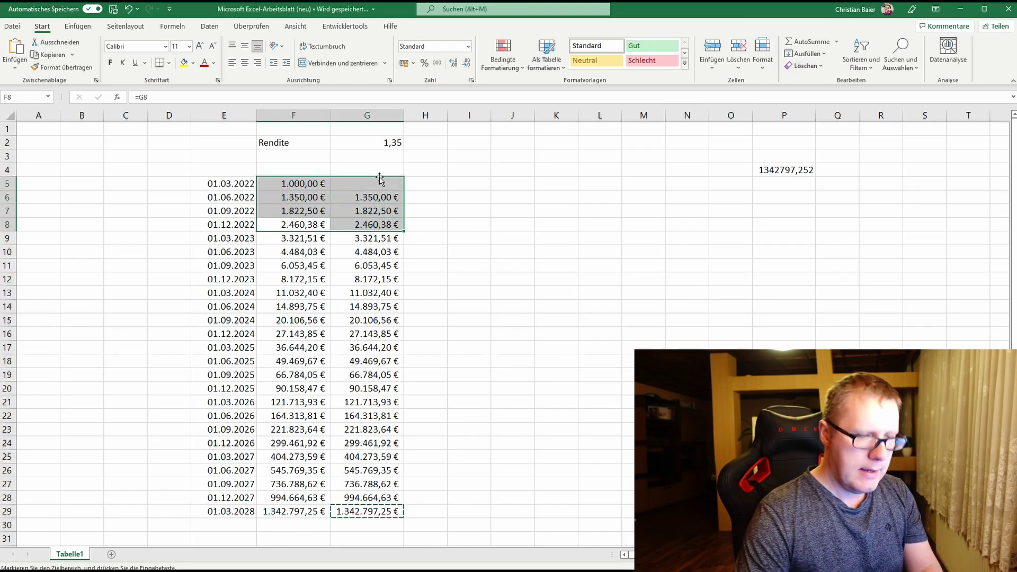
{"action": "key", "text": "Delete"}
{"action": "left_click", "coordinate": [300, 239]}
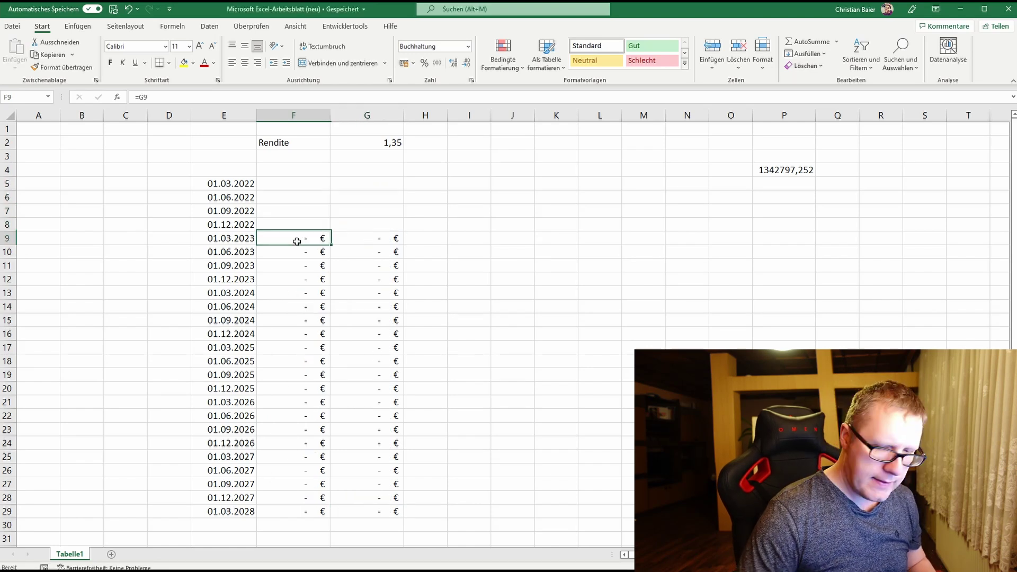
{"action": "type", "text": "1000"}
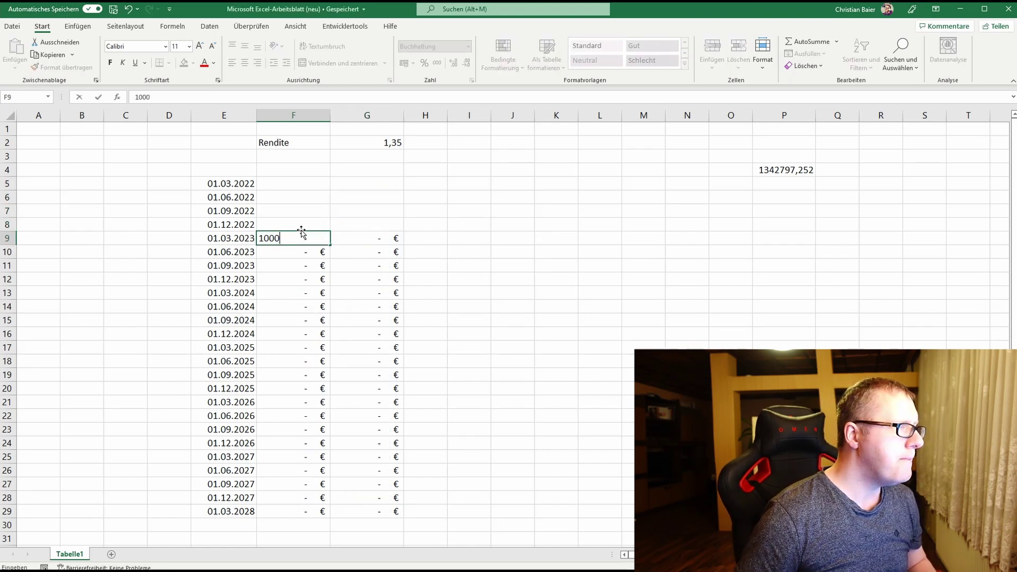
{"action": "key", "text": "Return"}
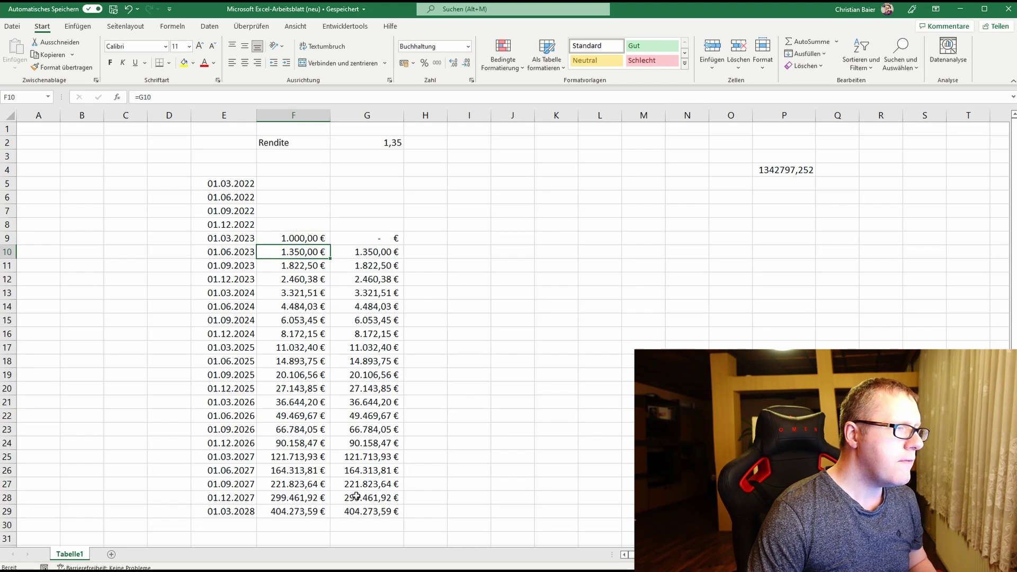
Step: Copy the final amount in G29 and paste it into cell P5 as a value only
{"action": "left_click", "coordinate": [357, 509]}
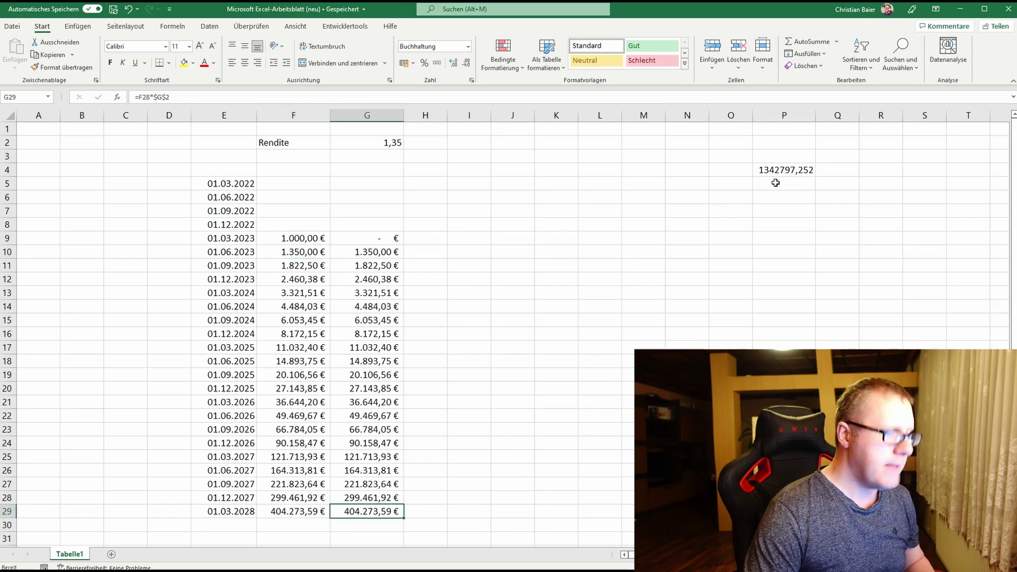
{"action": "key", "text": "ctrl+c"}
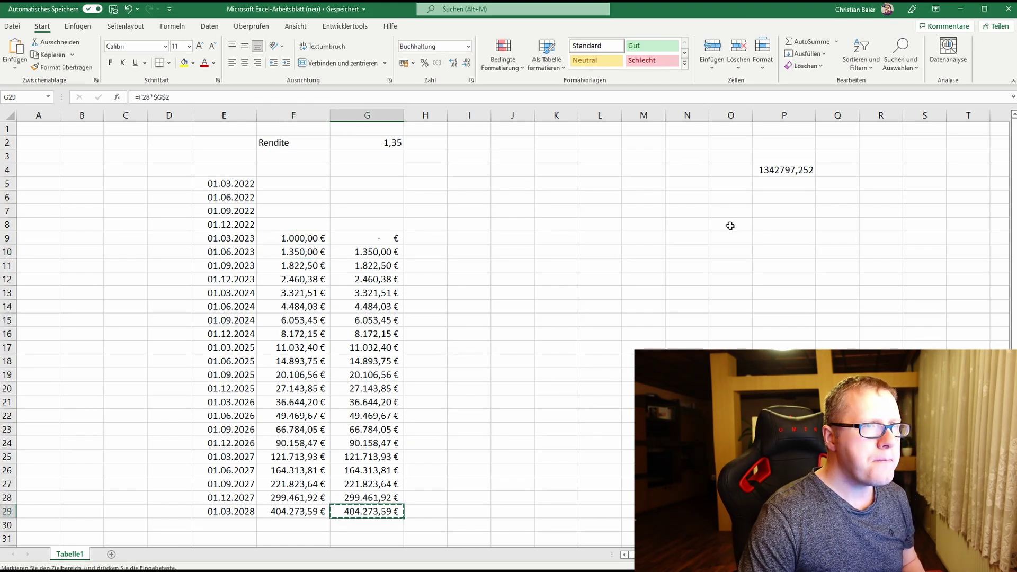
{"action": "left_click", "coordinate": [776, 184]}
{"action": "right_click", "coordinate": [776, 185]}
{"action": "left_click", "coordinate": [818, 238]}
{"action": "left_click", "coordinate": [736, 279]}
{"action": "left_click", "coordinate": [778, 225]}
Step: Enter the formula =P4-P5 in cell P6 to calculate the difference between the two final amounts
{"action": "left_click", "coordinate": [777, 198]}
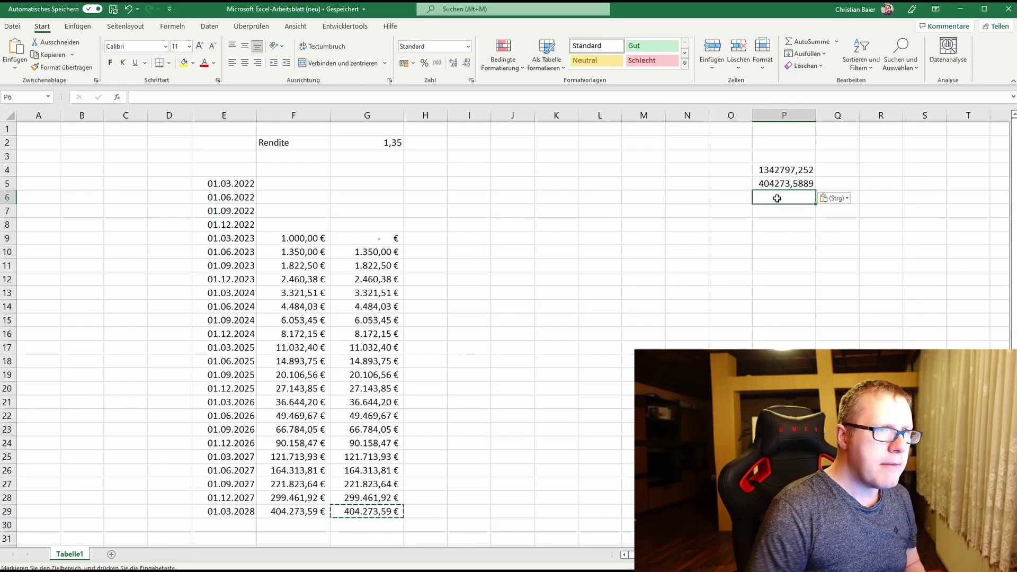
{"action": "type", "text": "="}
{"action": "key", "text": "Up"}
{"action": "key", "text": "Up"}
{"action": "type", "text": "-"}
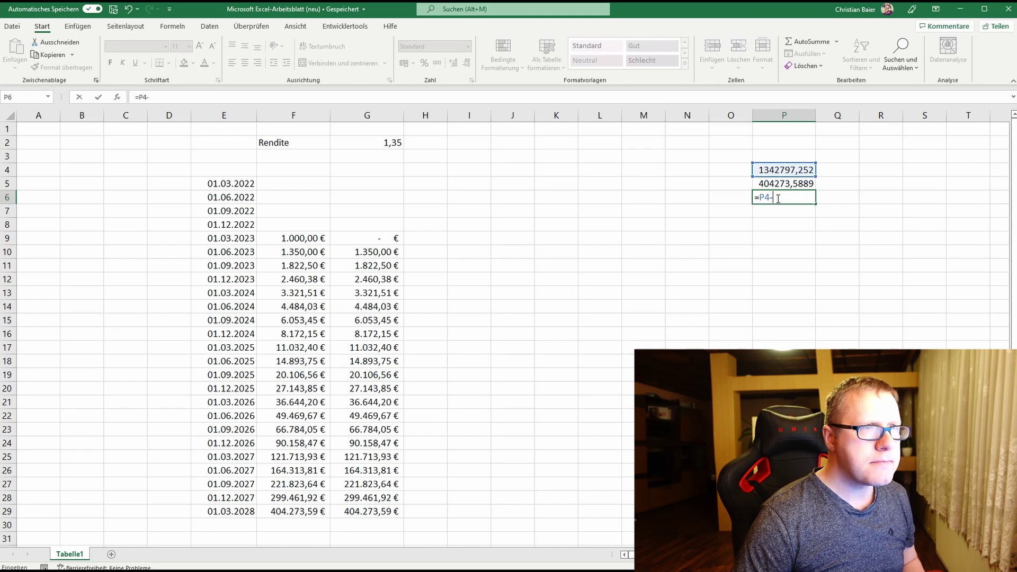
{"action": "key", "text": "Up"}
{"action": "key", "text": "Return"}
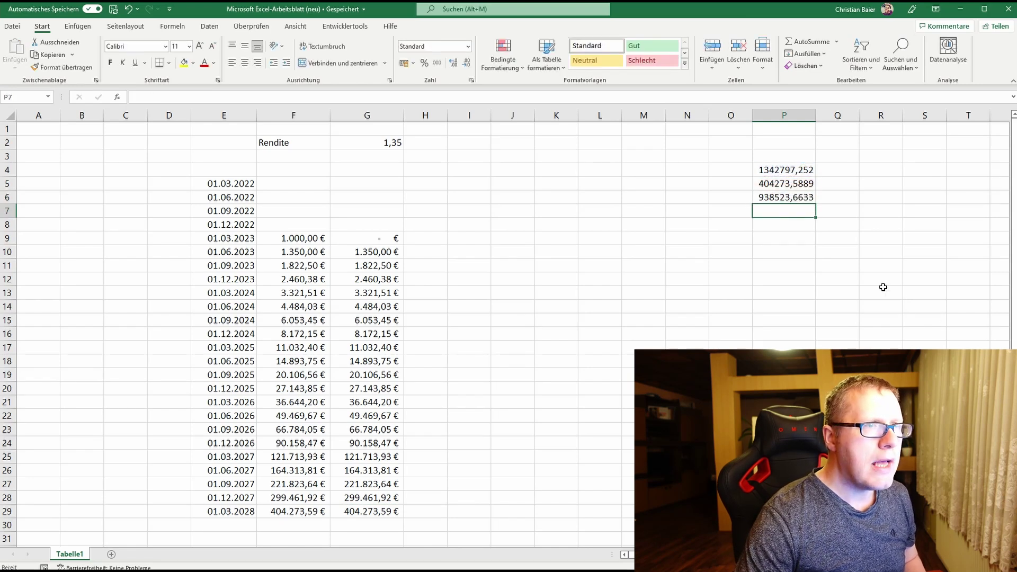
Step: Apply the euro accounting format to cells P4:P6
{"action": "left_click_drag", "start_coordinate": [795, 169], "coordinate": [795, 198]}
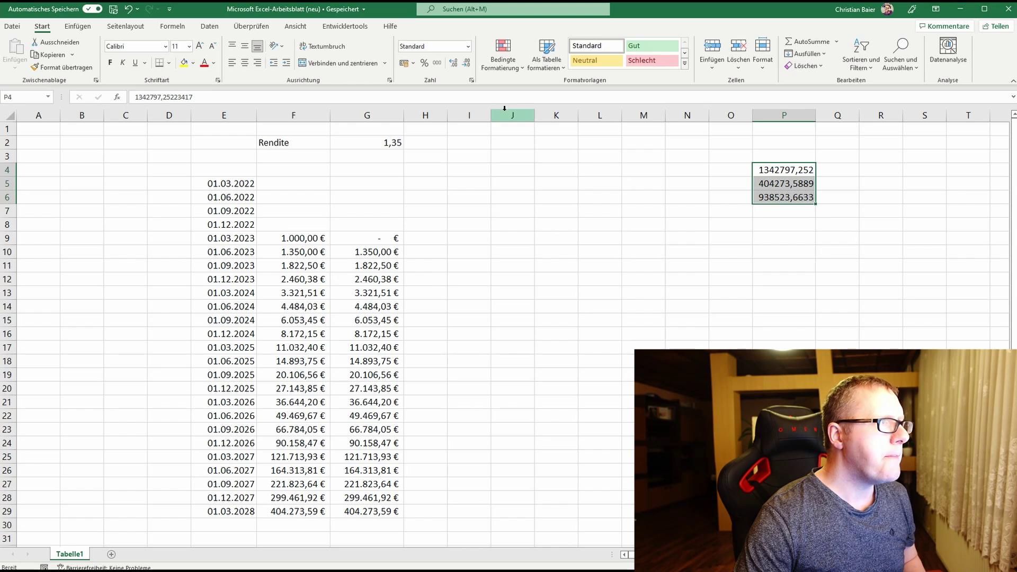
{"action": "left_click", "coordinate": [407, 64]}
{"action": "left_click", "coordinate": [659, 259]}
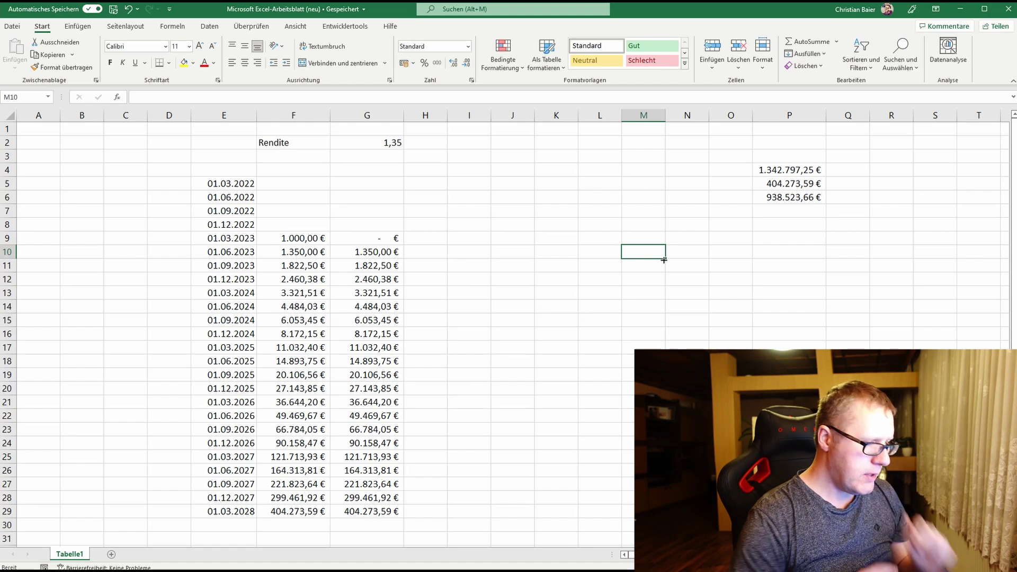
Step: Switch to Chrome and read the blog article's return table and the paragraphs that follow it
{"action": "key", "text": "alt+Tab"}
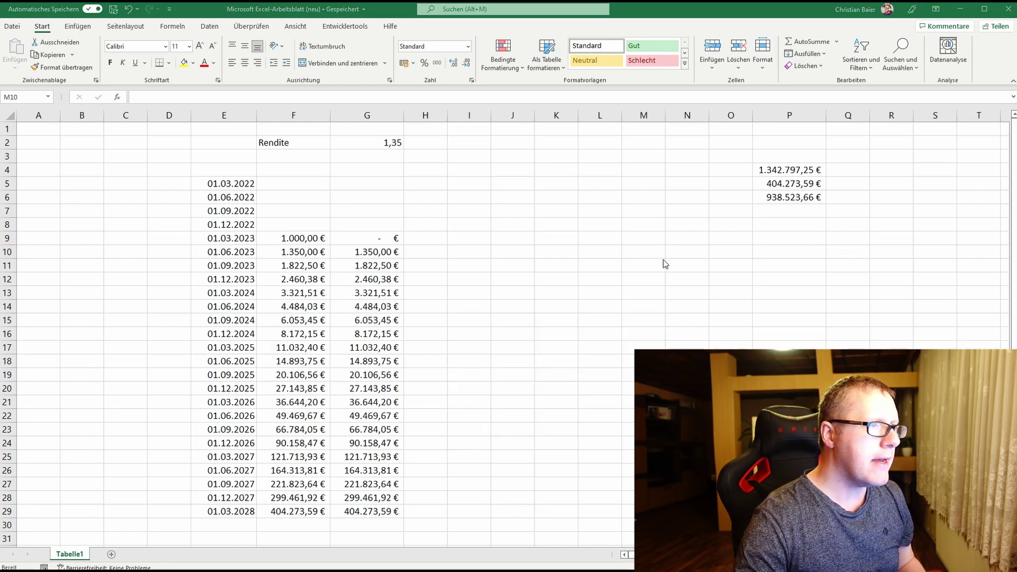
{"action": "key", "text": "alt+Tab"}
{"action": "key", "text": "Tab"}
{"action": "key", "text": "Tab"}
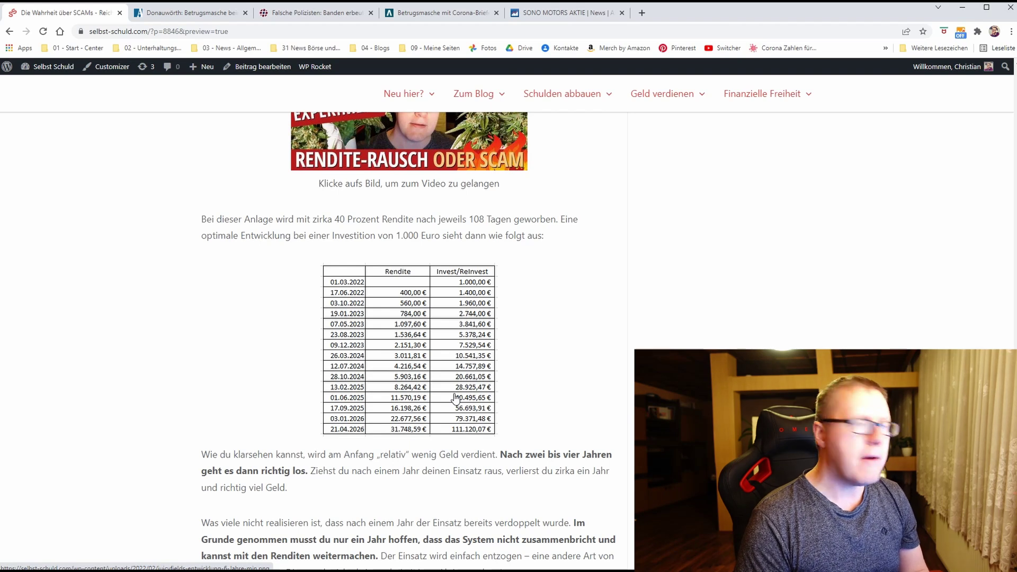
{"action": "scroll", "coordinate": [454, 397], "scroll_direction": "down", "scroll_amount": 2}
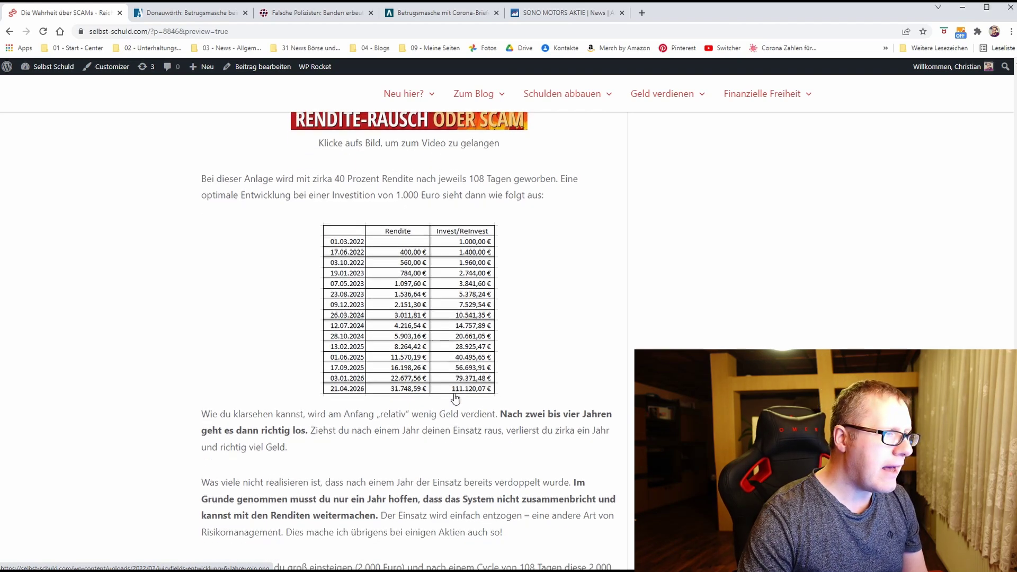
{"action": "scroll", "coordinate": [457, 397], "scroll_direction": "down", "scroll_amount": 1}
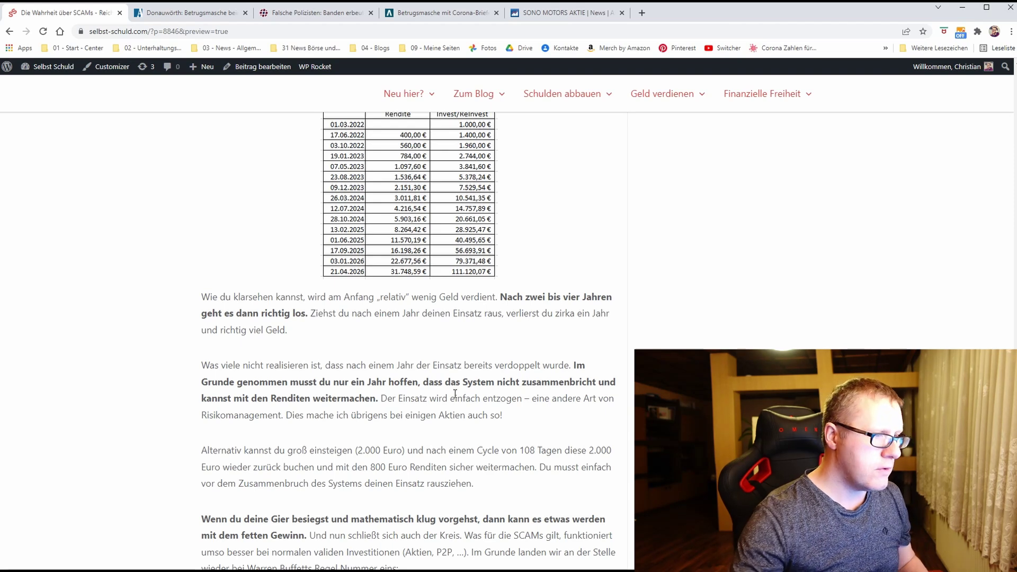
Step: Switch back to Excel and enter 2000 in cell M14
{"action": "key", "text": "alt+Tab"}
{"action": "left_click", "coordinate": [663, 296]}
{"action": "left_click", "coordinate": [662, 312]}
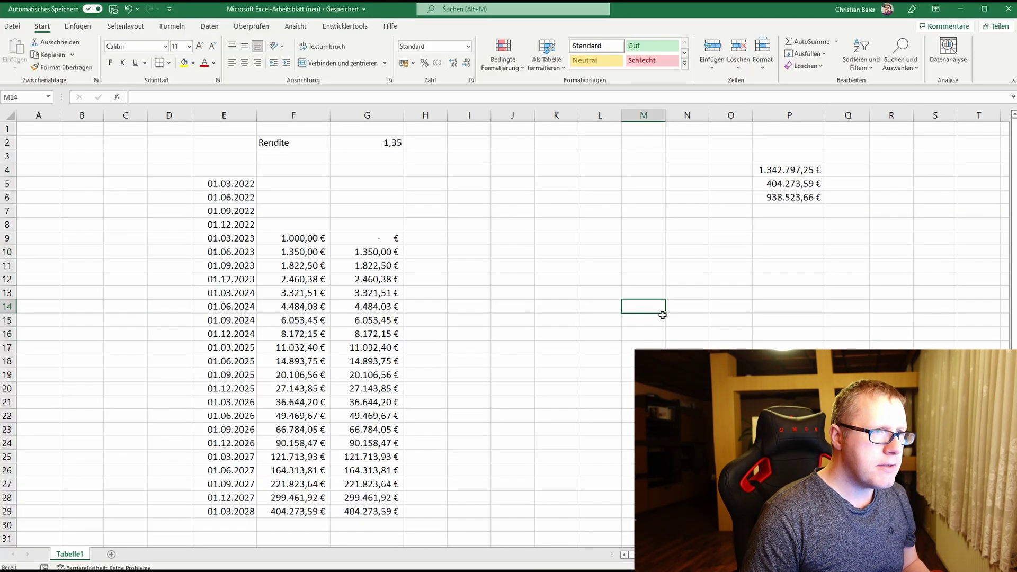
{"action": "type", "text": "2000"}
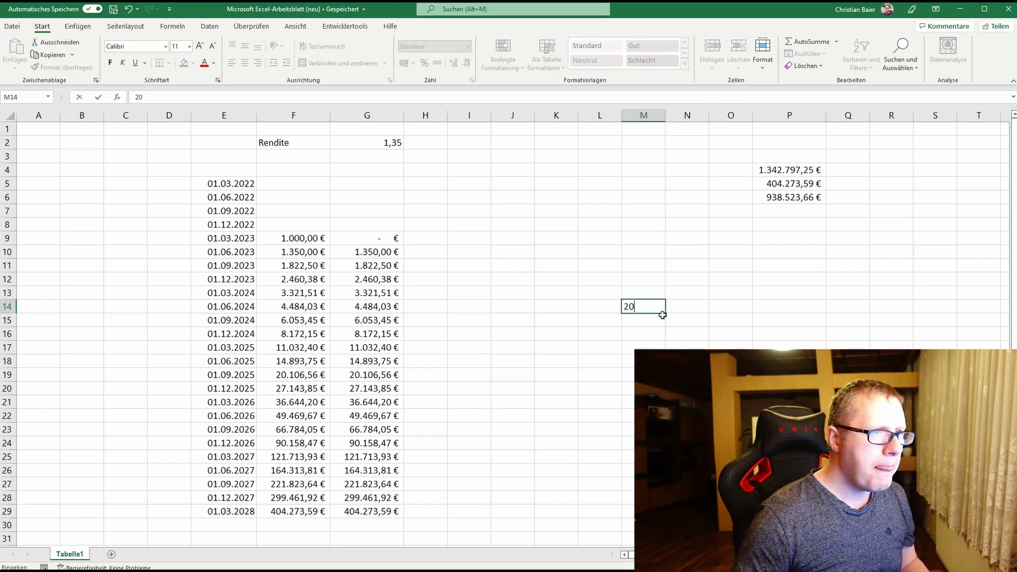
{"action": "key", "text": "Tab"}
Step: Enter the formula =M14*G2 in cell N14 to multiply the stake by the Rendite factor
{"action": "type", "text": "="}
{"action": "left_click", "coordinate": [662, 312]}
{"action": "type", "text": "*"}
{"action": "key", "text": "Up"}
{"action": "key", "text": "Up"}
{"action": "key", "text": "Up"}
{"action": "key", "text": "Up"}
{"action": "key", "text": "Up"}
{"action": "key", "text": "Up"}
{"action": "key", "text": "Up"}
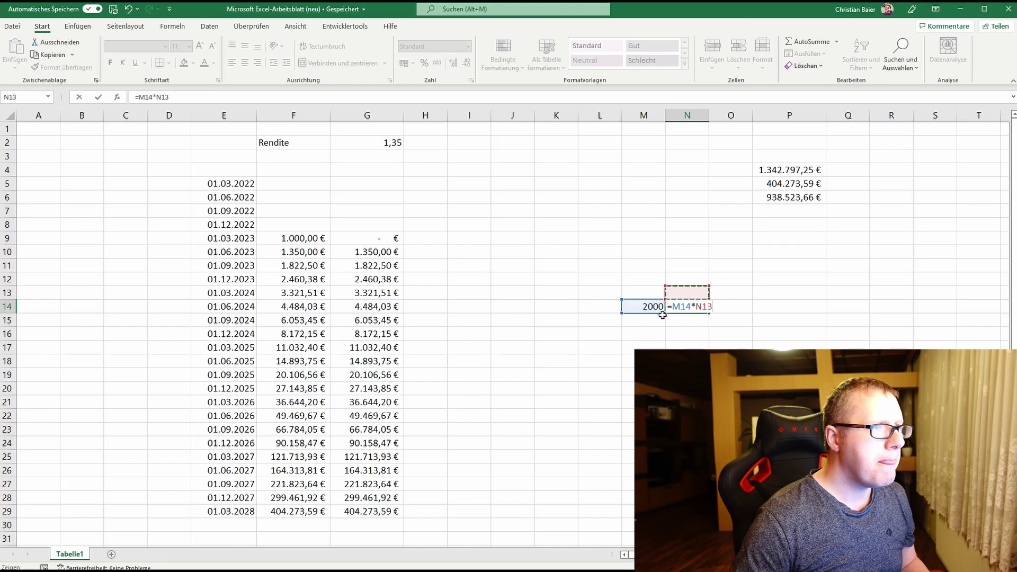
{"action": "key", "text": "Up"}
{"action": "key", "text": "Up"}
{"action": "key", "text": "Up"}
{"action": "key", "text": "Up"}
{"action": "key", "text": "Up"}
{"action": "key", "text": "Left"}
{"action": "key", "text": "Left"}
{"action": "key", "text": "Left"}
{"action": "key", "text": "Left"}
{"action": "key", "text": "Left"}
{"action": "key", "text": "Left"}
{"action": "key", "text": "Left"}
{"action": "key", "text": "Left"}
{"action": "key", "text": "Left"}
{"action": "key", "text": "Left"}
{"action": "key", "text": "Right"}
{"action": "key", "text": "Right"}
{"action": "key", "text": "Right"}
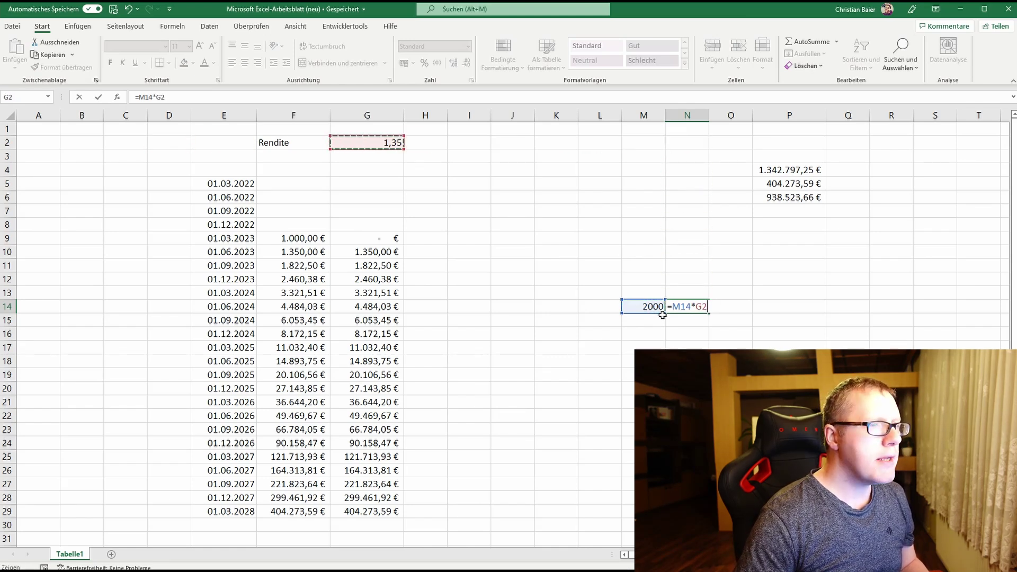
{"action": "key", "text": "Return"}
{"action": "left_click", "coordinate": [683, 308]}
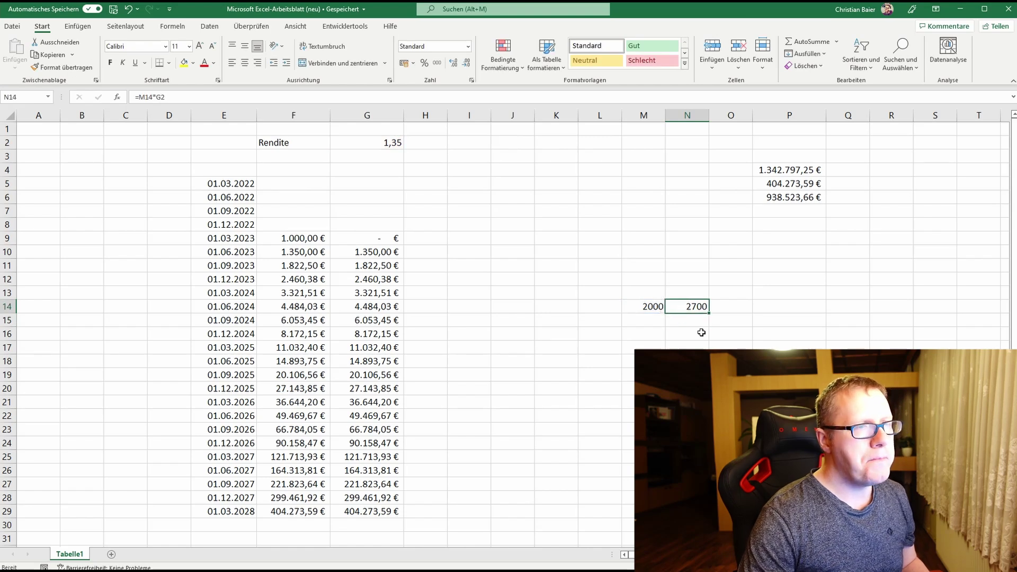
{"action": "left_click", "coordinate": [781, 309]}
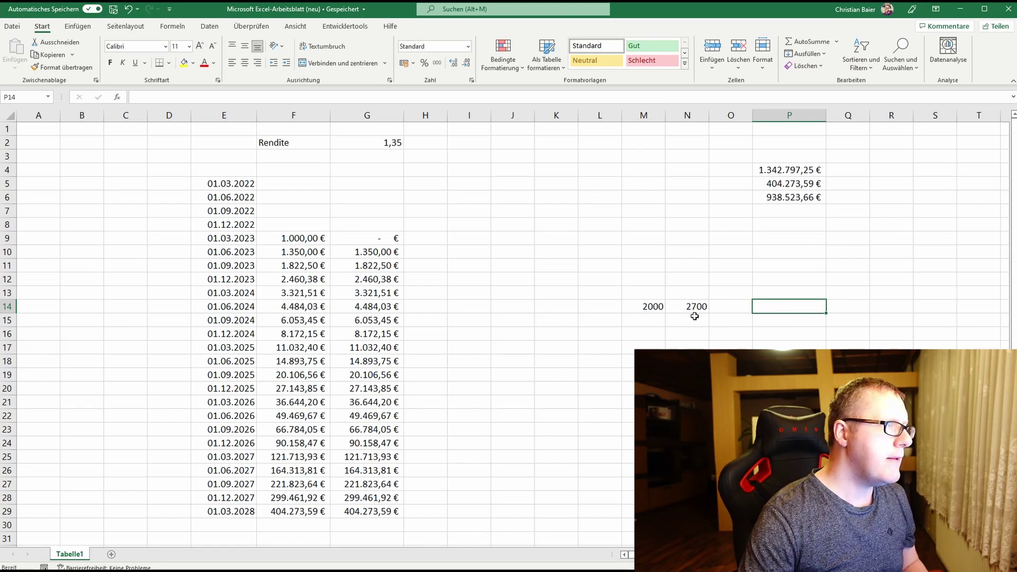
Step: Enter 700 in cell F5 and fill the formula in G9 up to G5
{"action": "left_click", "coordinate": [289, 184]}
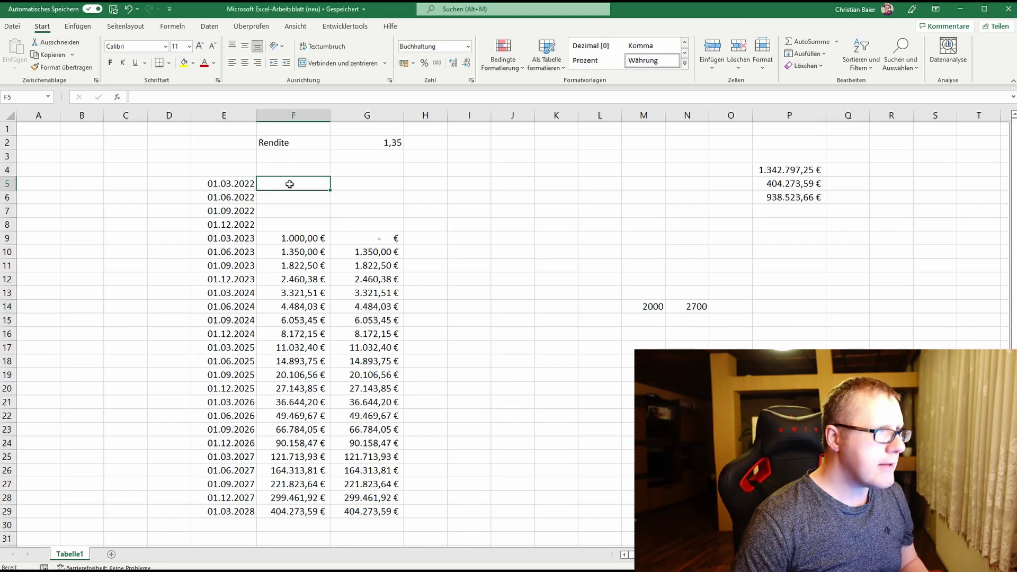
{"action": "type", "text": "700"}
{"action": "key", "text": "Return"}
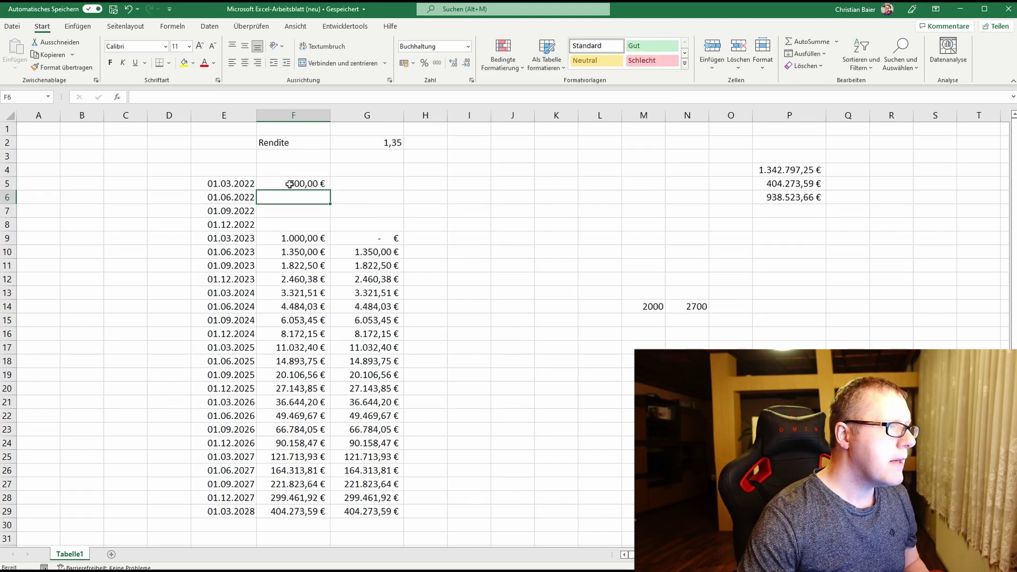
{"action": "left_click", "coordinate": [381, 240]}
{"action": "left_click_drag", "start_coordinate": [403, 243], "coordinate": [397, 179]}
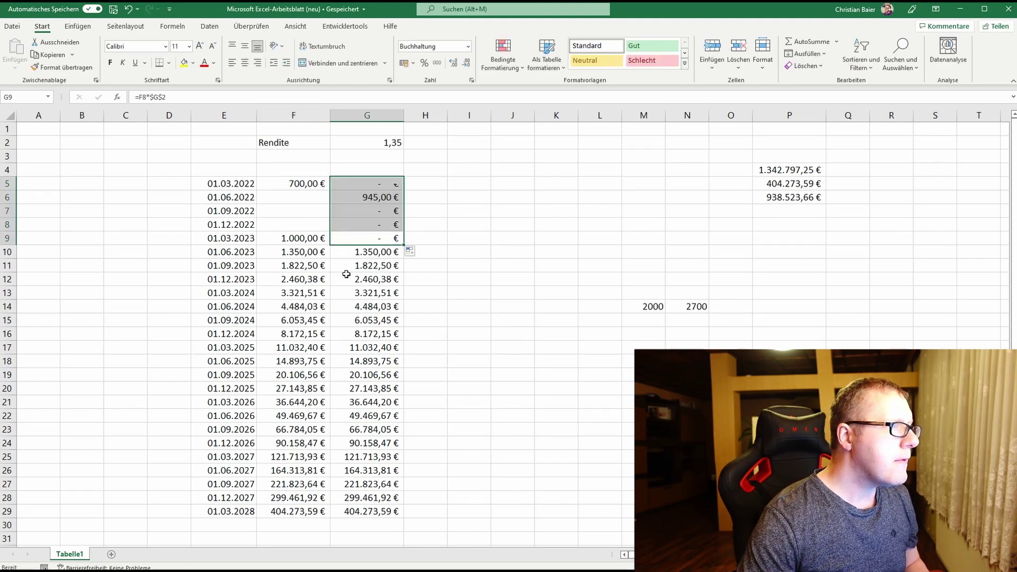
{"action": "left_click", "coordinate": [297, 237]}
{"action": "left_click_drag", "start_coordinate": [329, 244], "coordinate": [339, 266]}
{"action": "key", "text": "ctrl+z"}
{"action": "key", "text": "ctrl+z"}
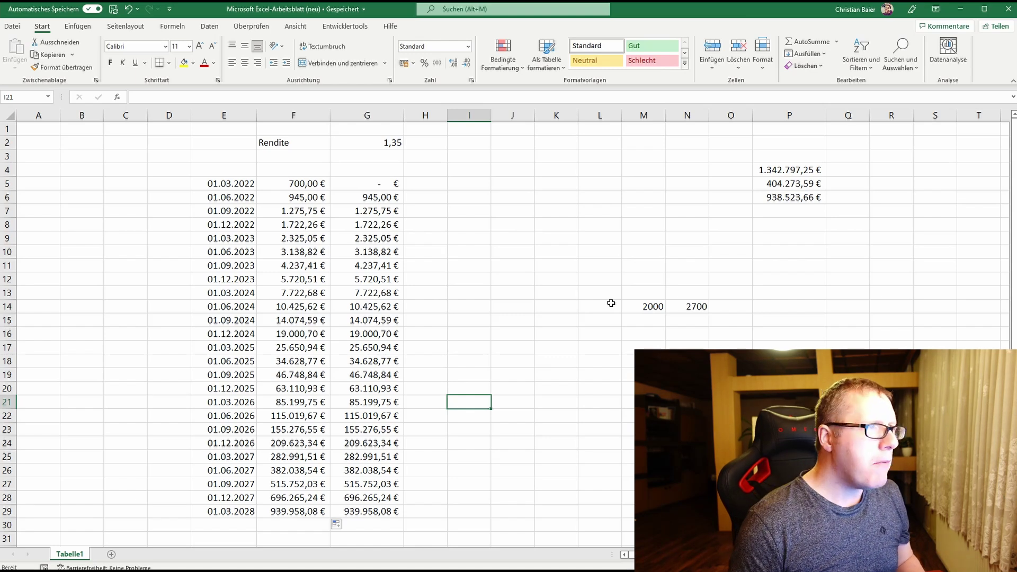
Step: Switch to Chrome and read the article's paragraphs about withdrawing the stake after one cycle
{"action": "key", "text": "alt+Tab"}
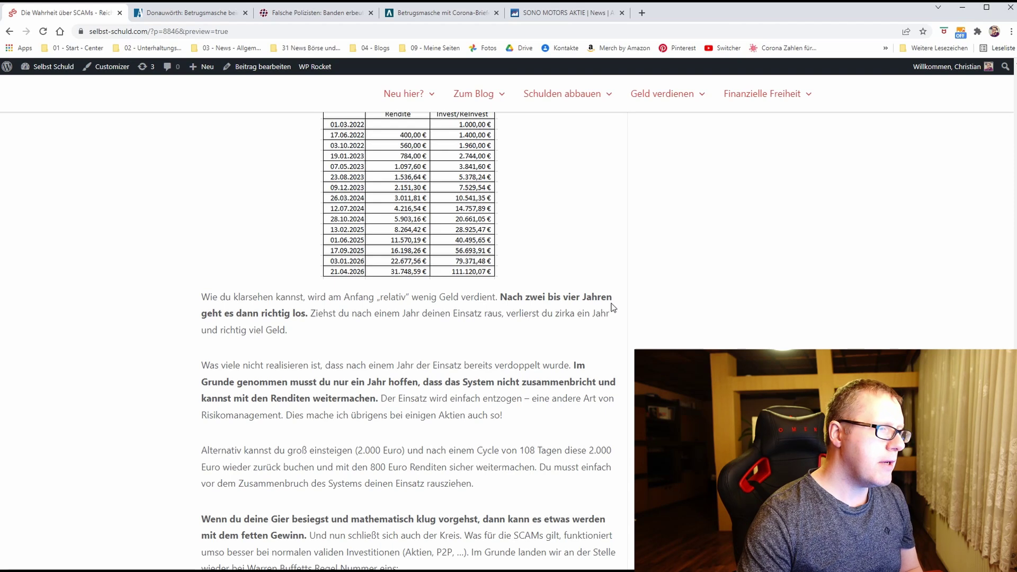
{"action": "scroll", "coordinate": [550, 376], "scroll_direction": "down", "scroll_amount": 3}
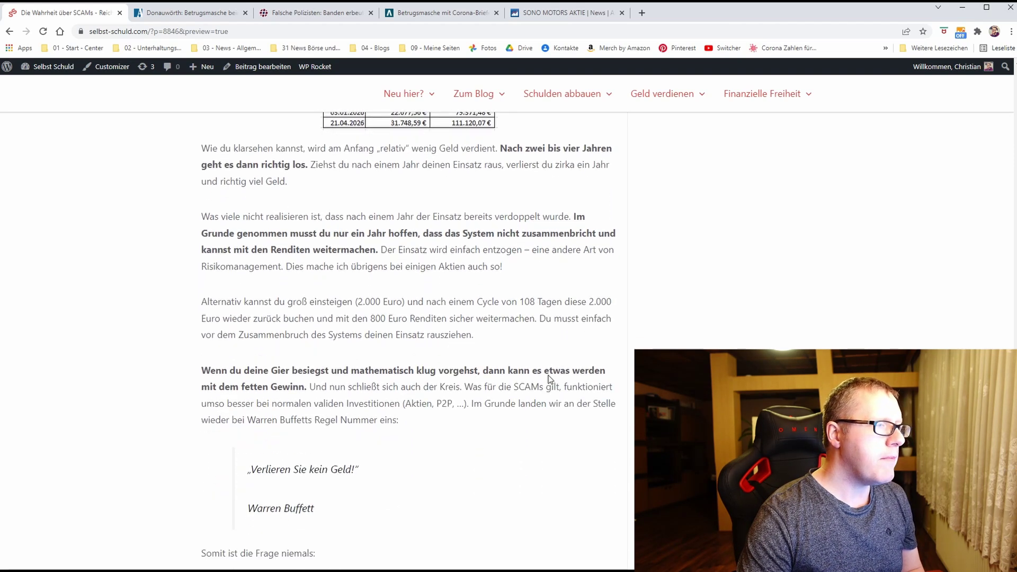